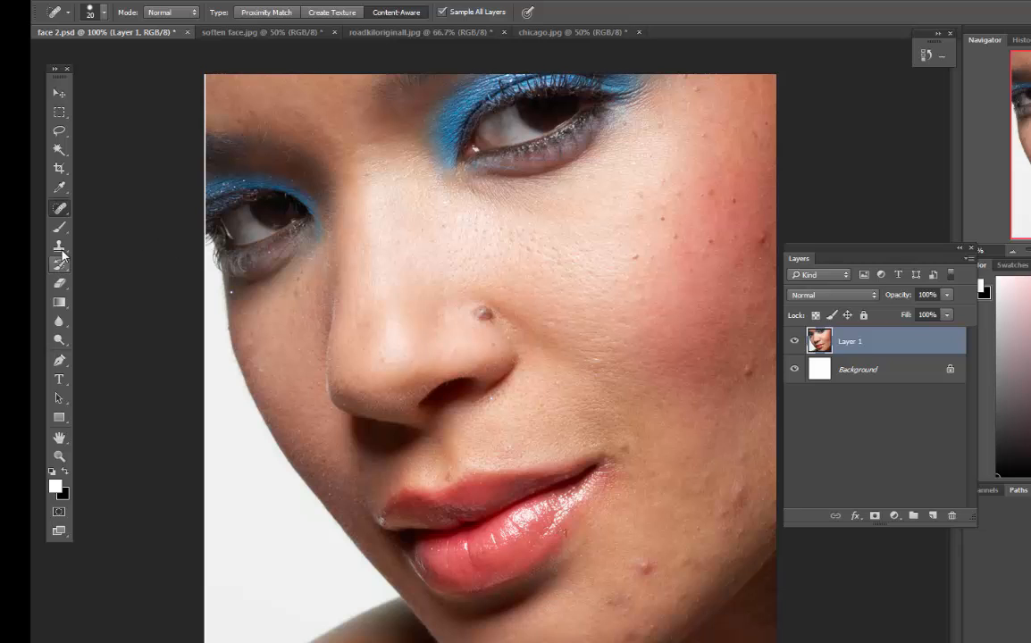
- Remove the small dark blemishes on the reddened cheek with the Spot Healing Brush
left_click(64, 251)
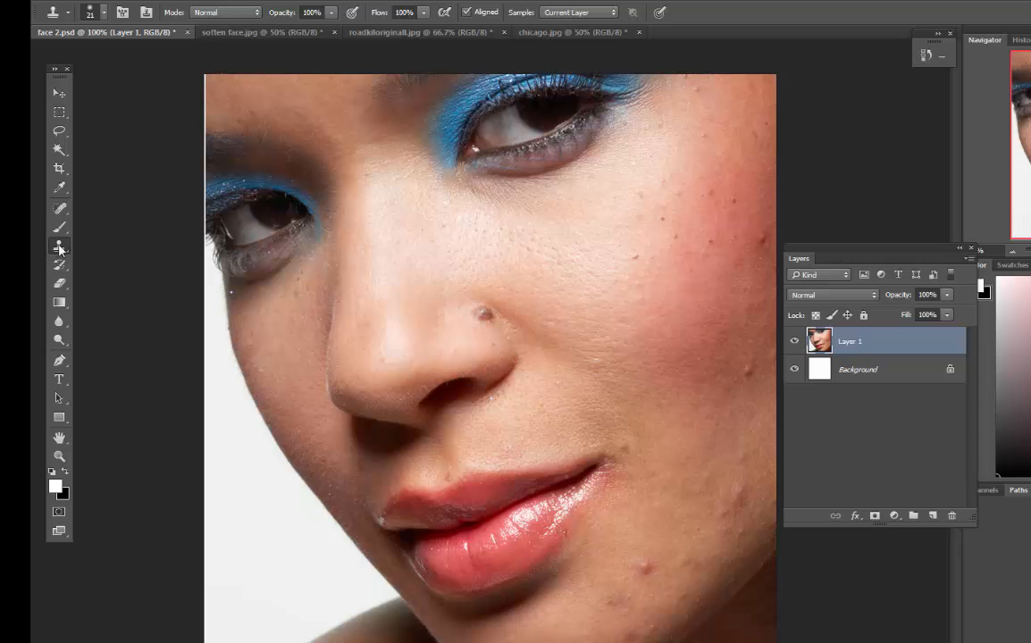
left_click(65, 210)
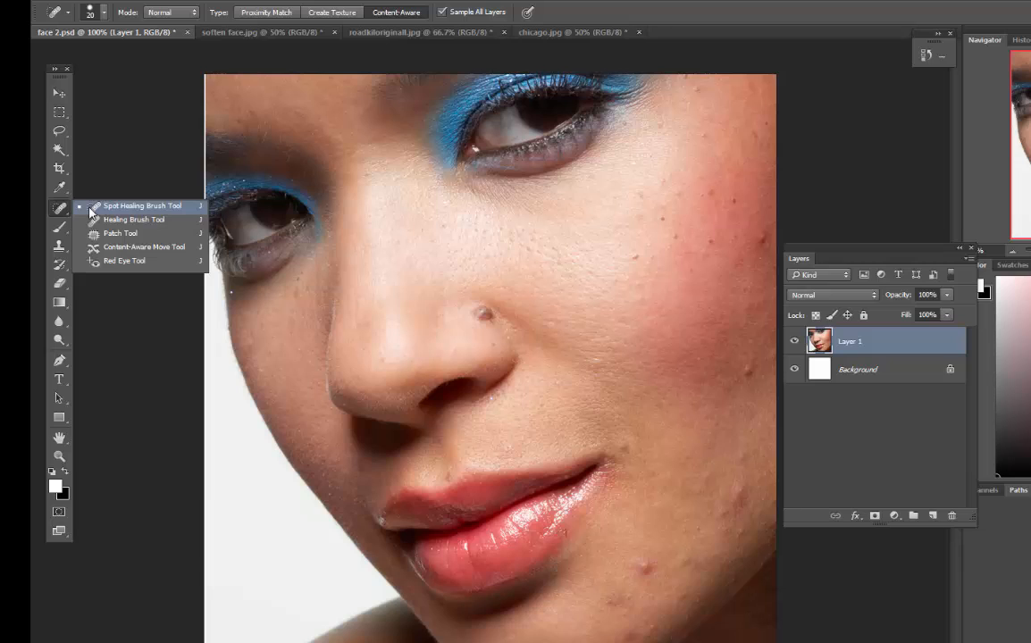
left_click(118, 209)
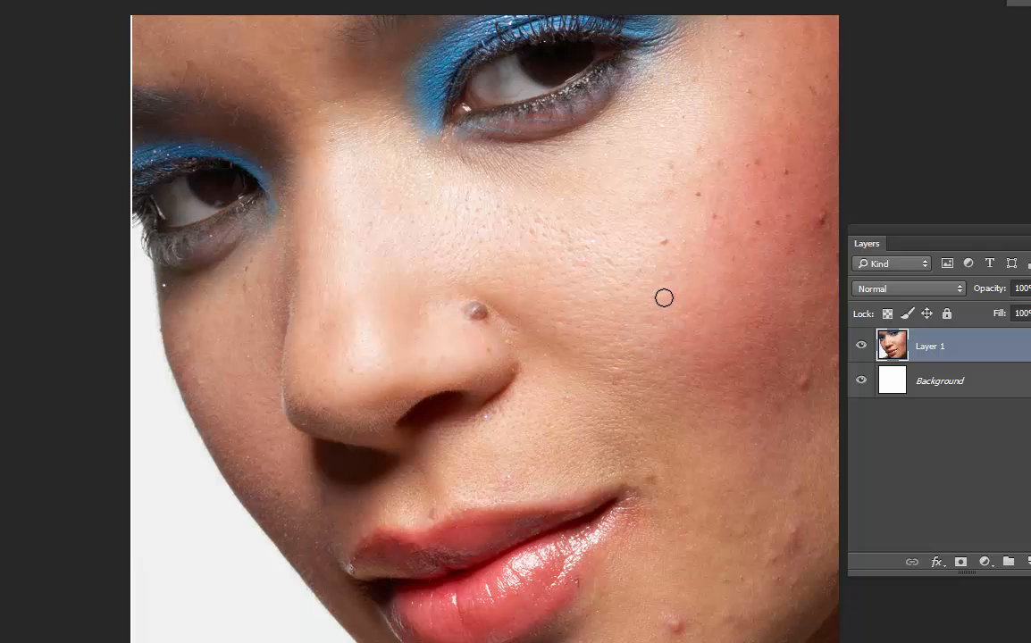
left_click(664, 242)
left_click(718, 218)
left_click(750, 92)
left_click(753, 162)
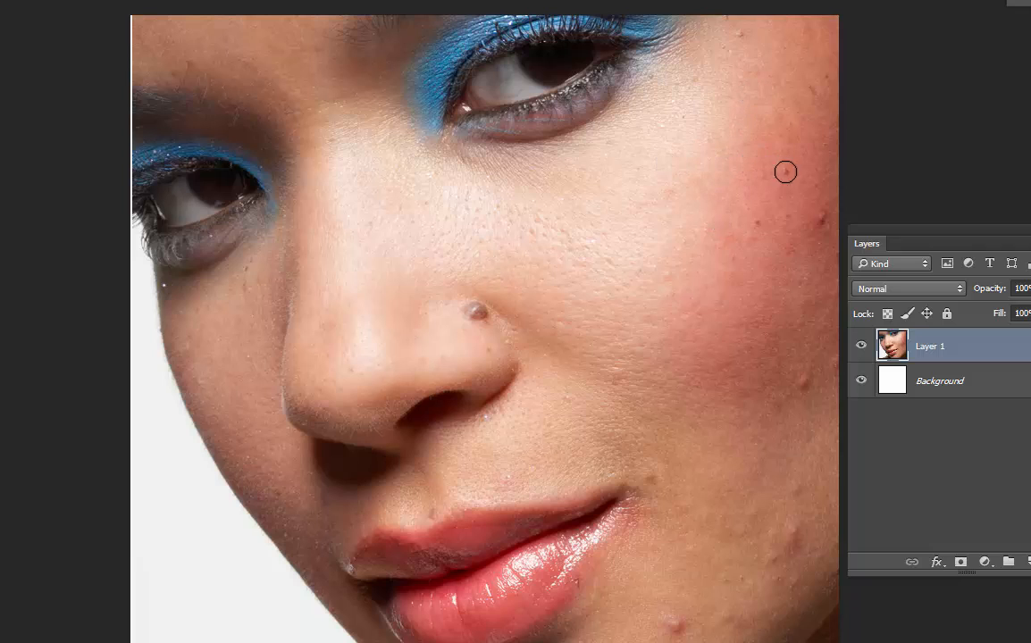
left_click(784, 171)
left_click(756, 224)
- Create a new blank document 500 pixels wide and 500 pixels high with a white background
left_click(2, 2)
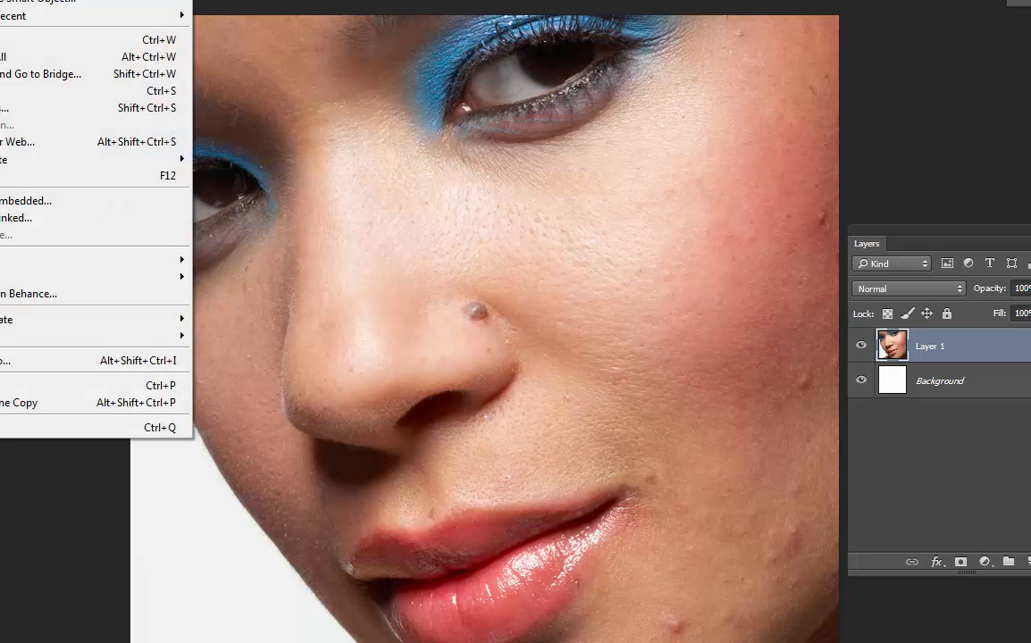
left_click(27, 2)
key("Tab")
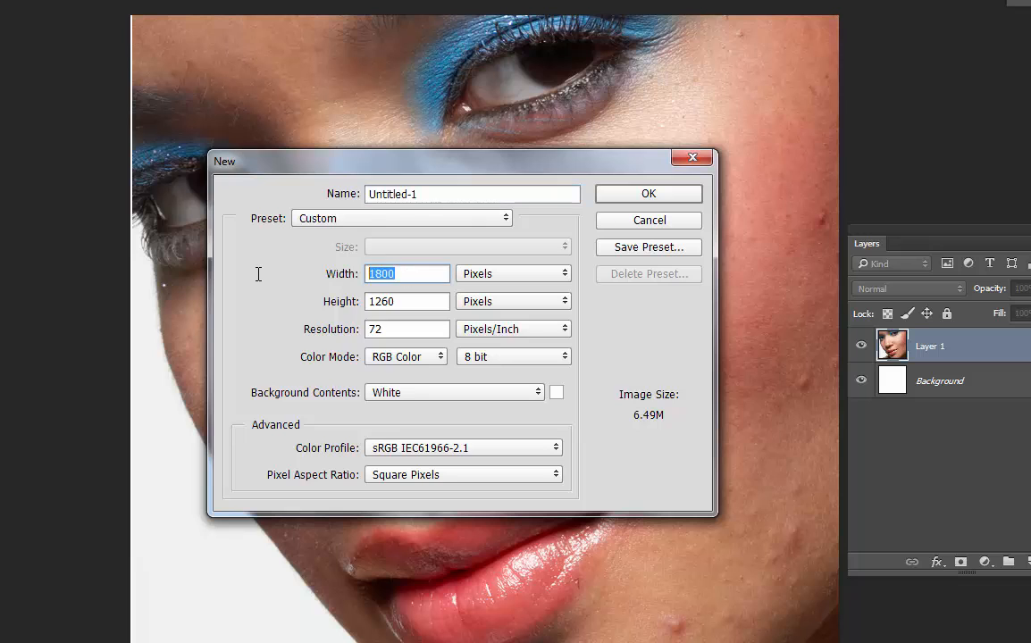
type("500")
key("Tab")
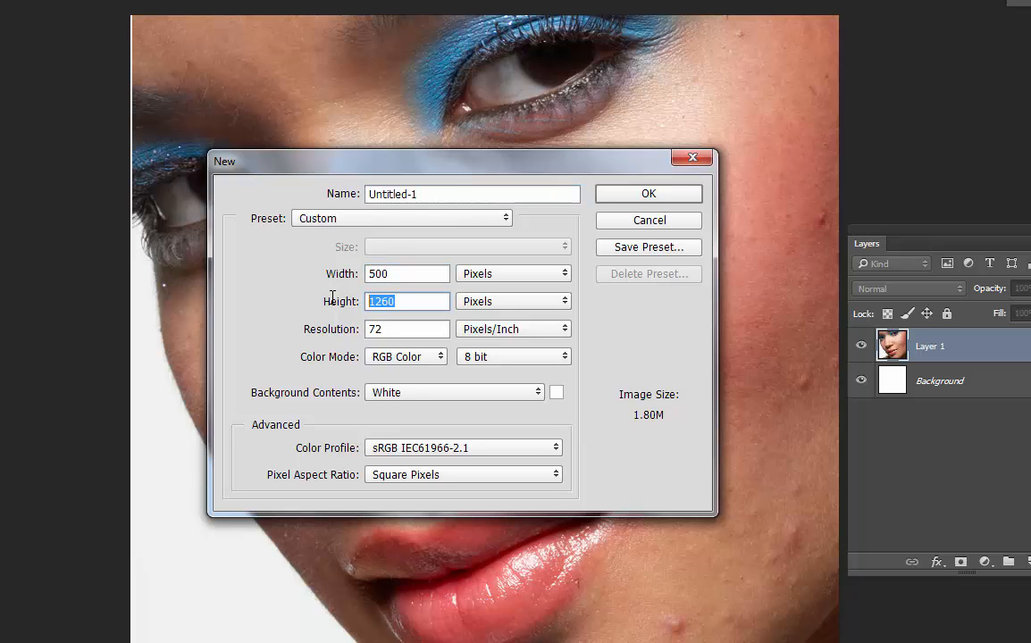
type("500")
left_click(633, 198)
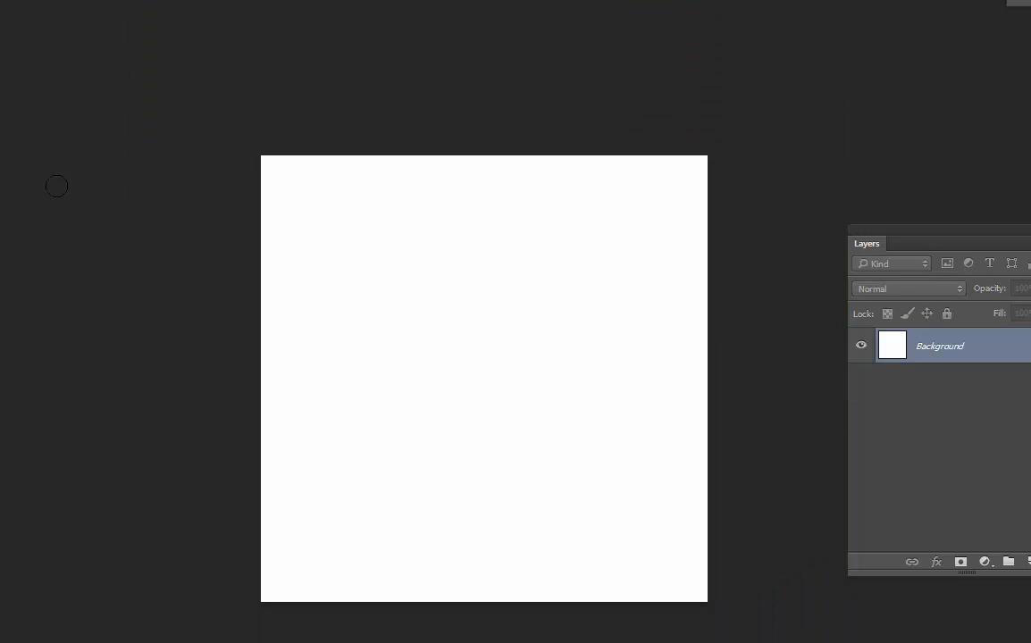
- Select a tall rectangle in the left half of the canvas, fill it with black and deselect it
left_click_drag(329, 225, 476, 509)
key("alt+BackSpace")
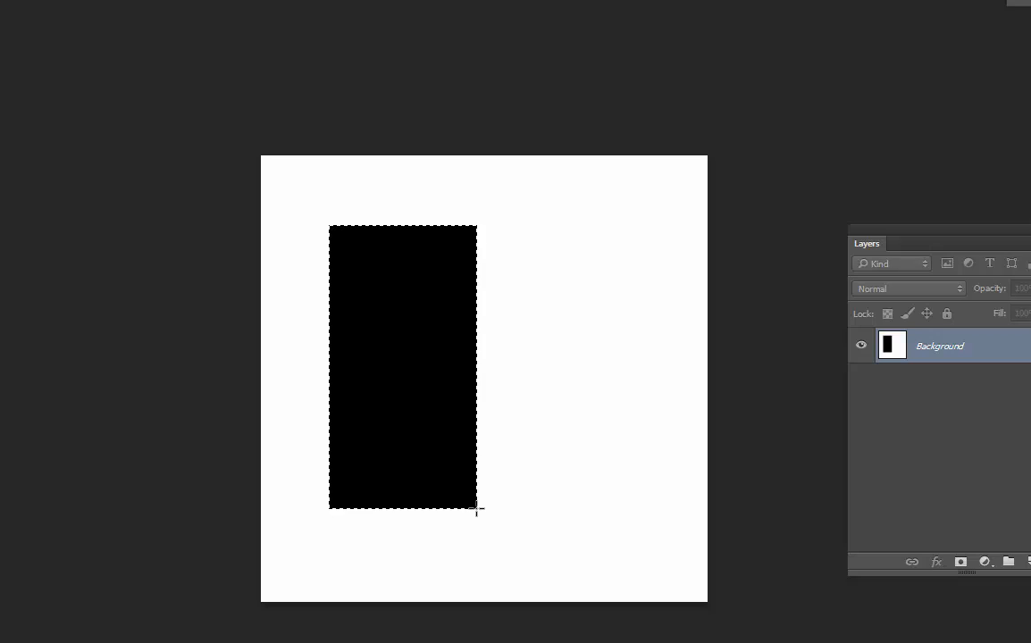
key("ctrl+d")
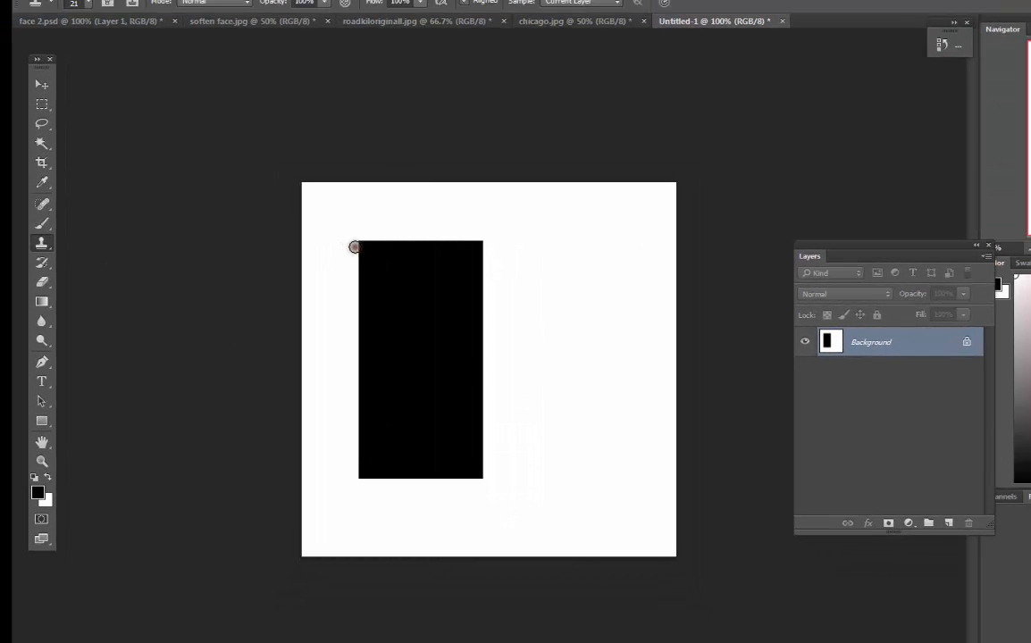
- Copy the black rectangle's upper-left corner onto the white area with the Clone Stamp, and again below that with the Healing Brush
left_click(361, 239, "alt")
mouse_move(556, 249)
left_mouse_down()
mouse_move(586, 269)
mouse_move(592, 260)
mouse_move(544, 274)
mouse_move(595, 266)
mouse_move(570, 263)
mouse_move(581, 269)
mouse_move(569, 284)
mouse_move(611, 282)
left_mouse_up()
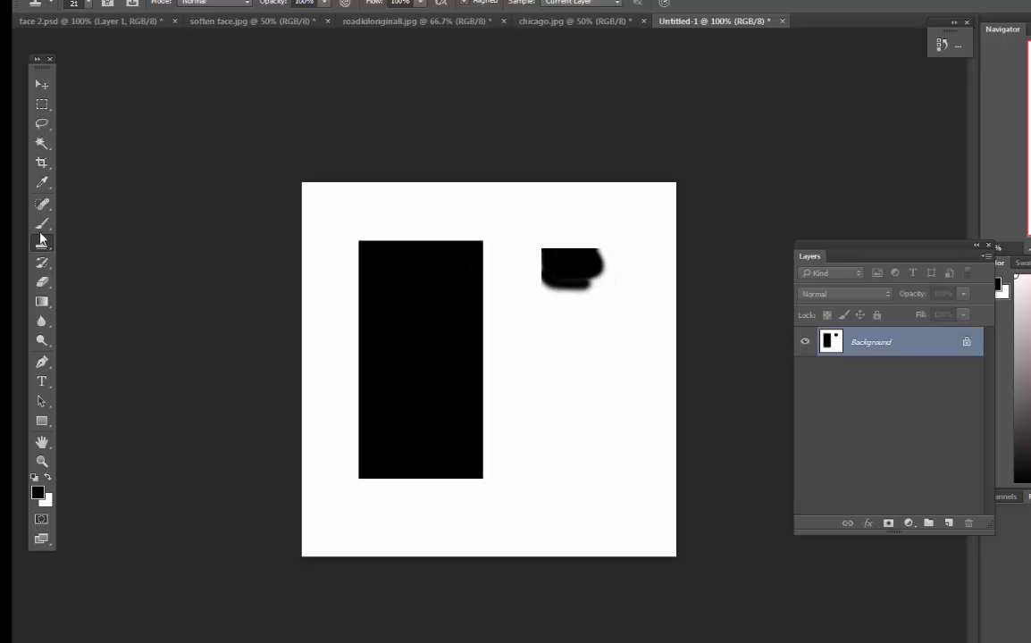
left_click(42, 205)
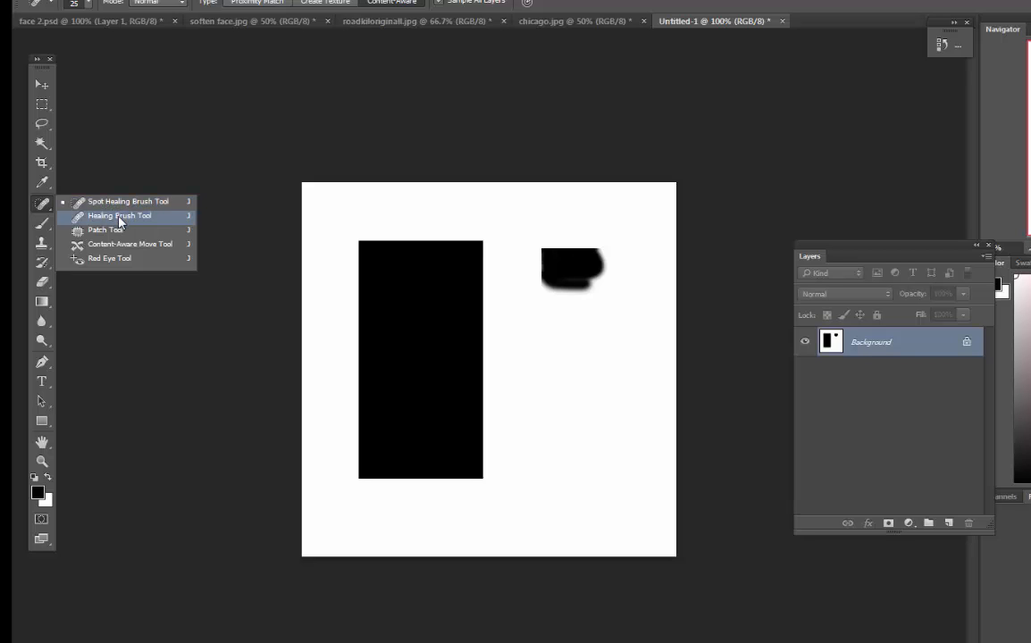
left_click(119, 218)
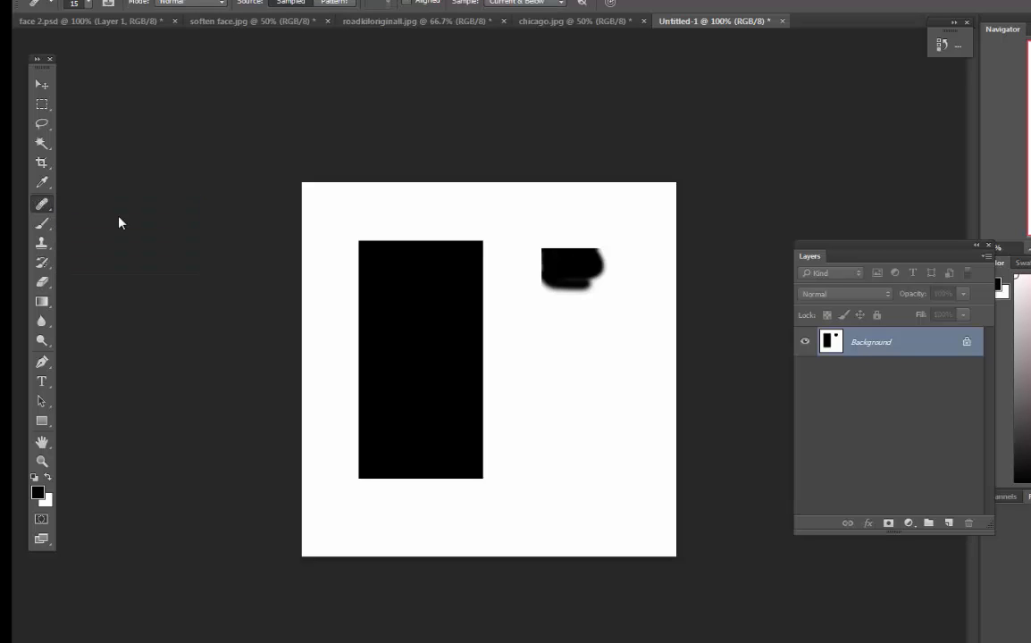
left_click(361, 244, "alt")
mouse_move(538, 328)
left_mouse_down()
mouse_move(590, 323)
mouse_move(558, 330)
mouse_move(551, 350)
mouse_move(583, 336)
mouse_move(546, 356)
mouse_move(553, 342)
mouse_move(571, 354)
mouse_move(585, 336)
left_mouse_up()
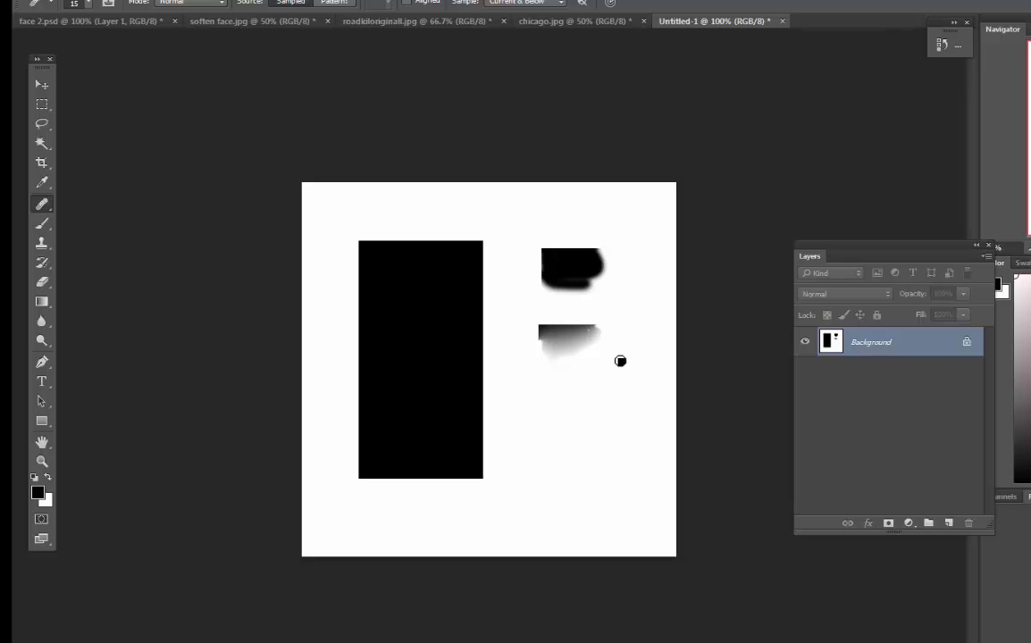
- Return to face 2.psd and remove the remaining spots on the reddened cheek with the Spot Healing Brush
left_click(39, 206)
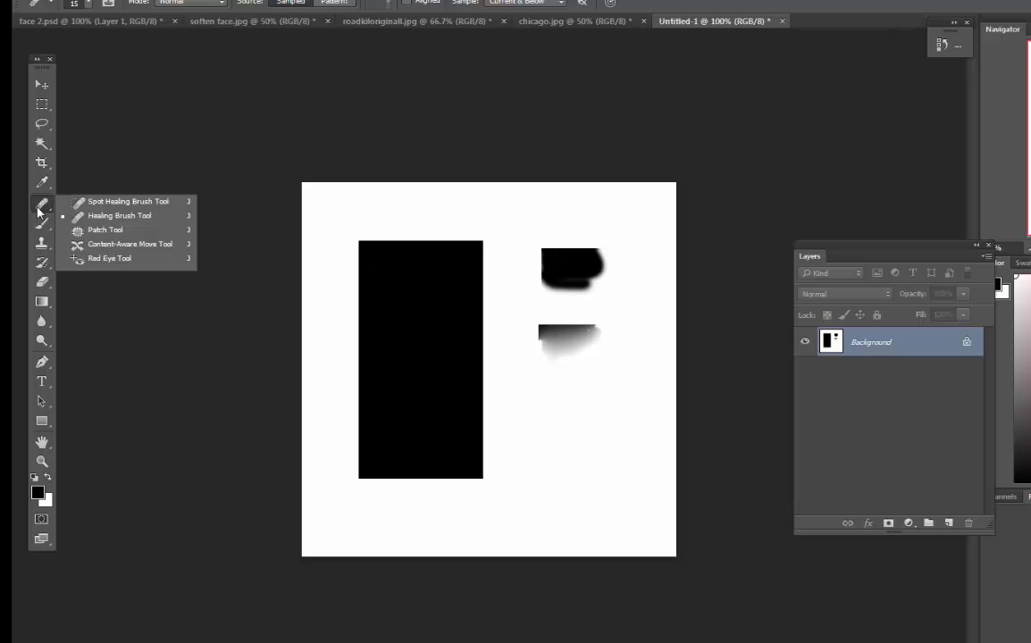
left_click(93, 202)
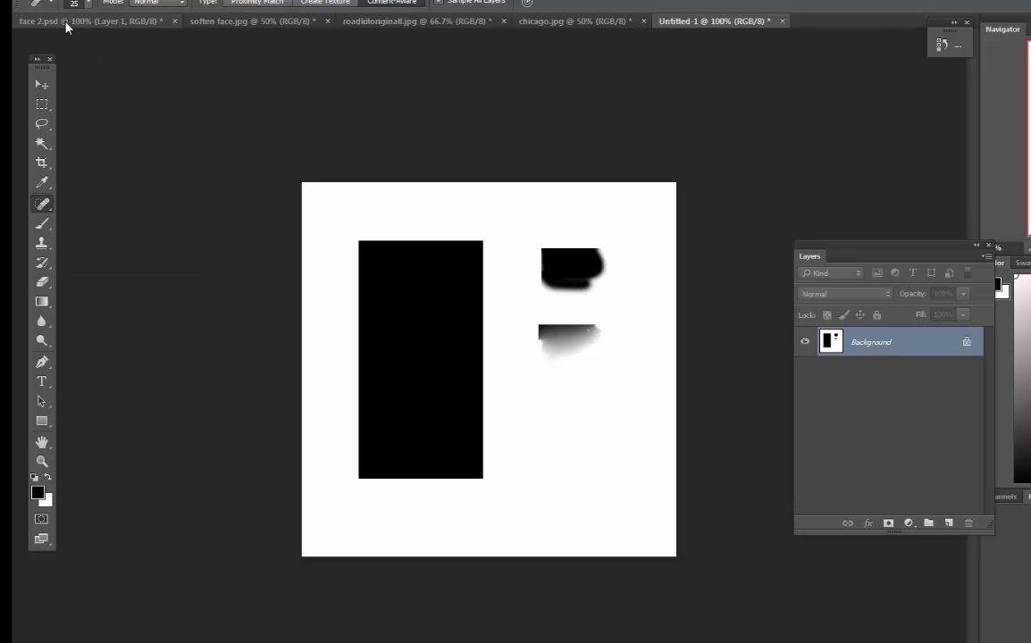
left_click(66, 23)
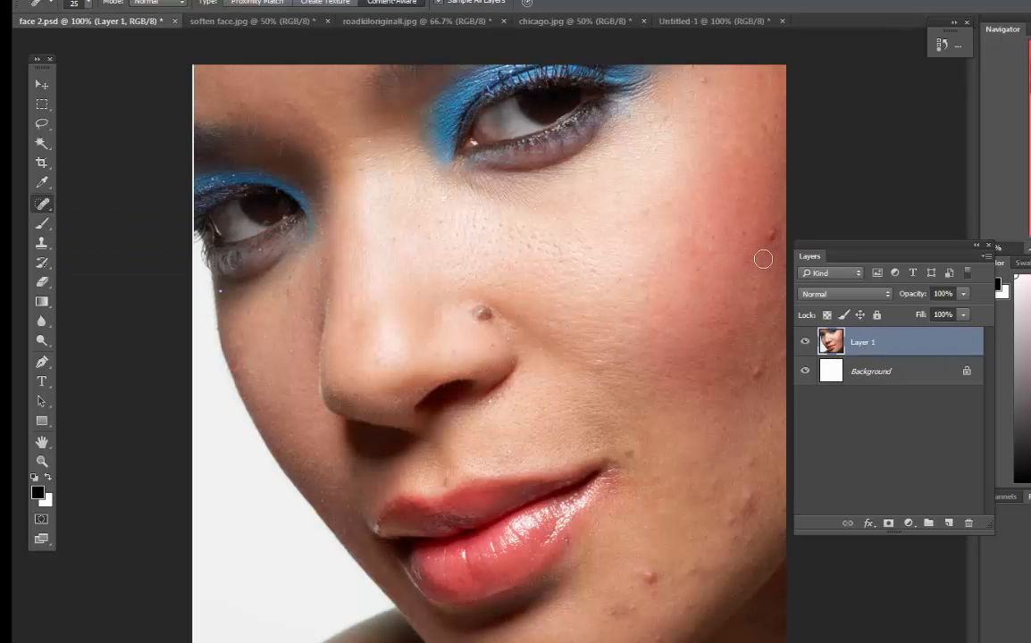
left_click(712, 237)
left_click(771, 235)
- Remove the mole on the side of the nose with the Healing Brush at size 20
right_click(46, 209)
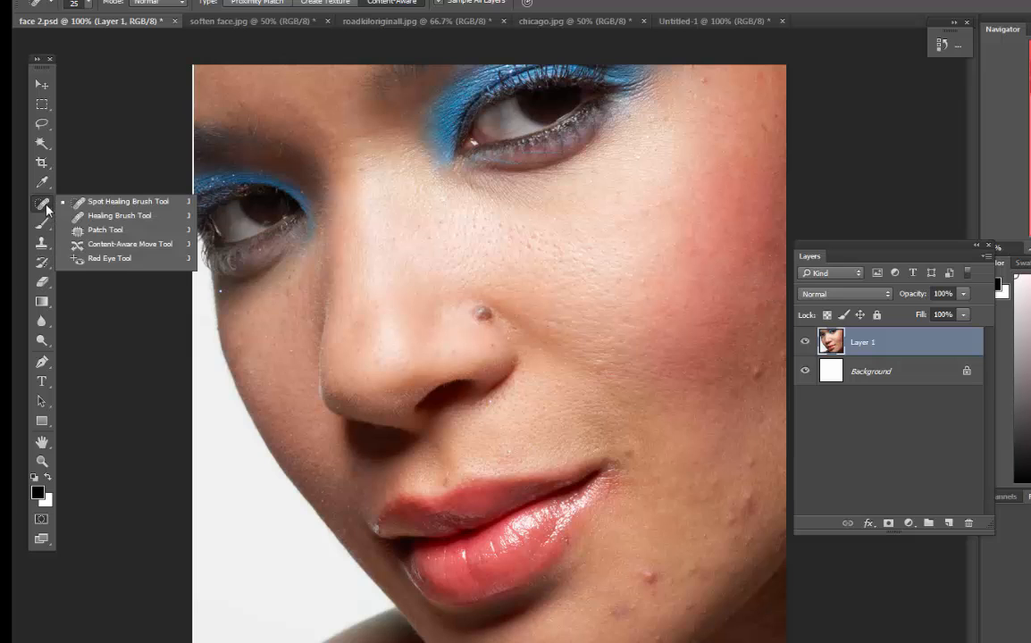
left_click(100, 217)
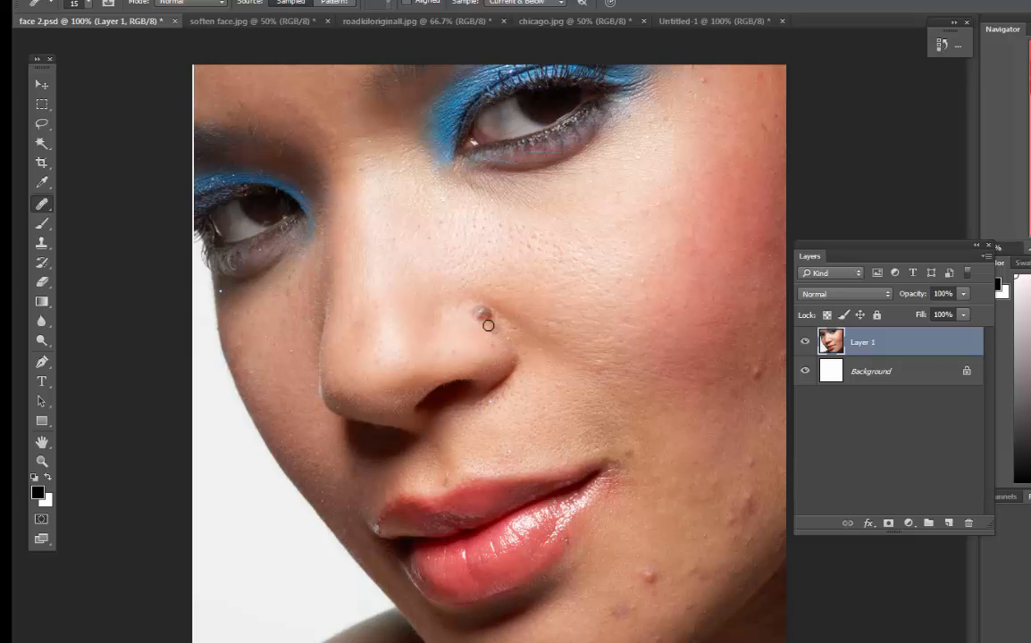
key("bracketright")
left_click(482, 311)
left_click_drag(482, 310, 489, 313)
left_click_drag(489, 313, 491, 314)
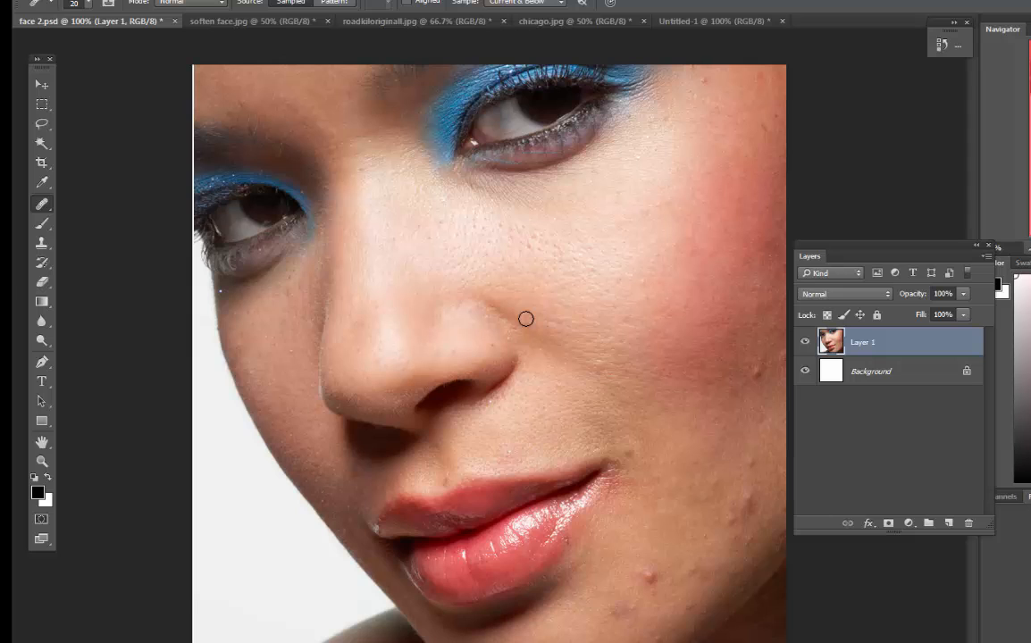
- In soften face.jpg, add a new empty layer above the background and set the Healing Brush to sample All Layers
left_click(246, 24)
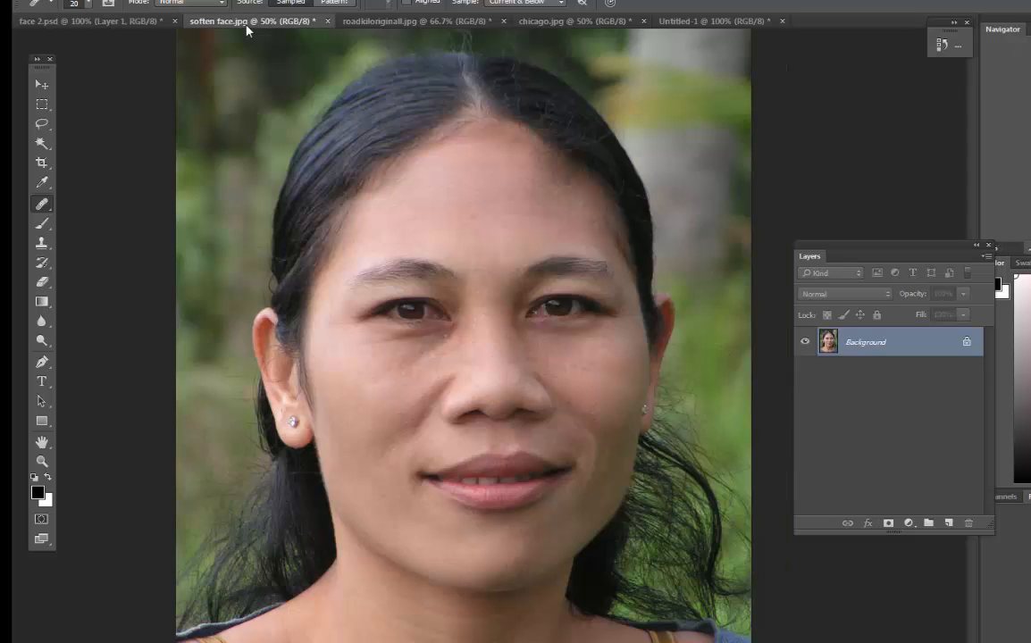
right_click(40, 208)
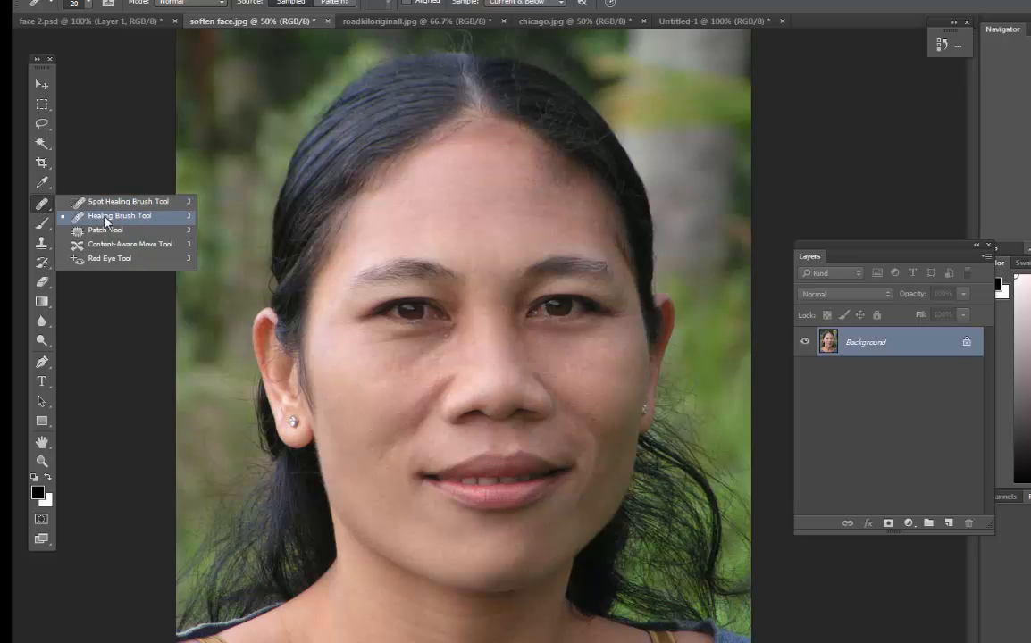
left_click(105, 218)
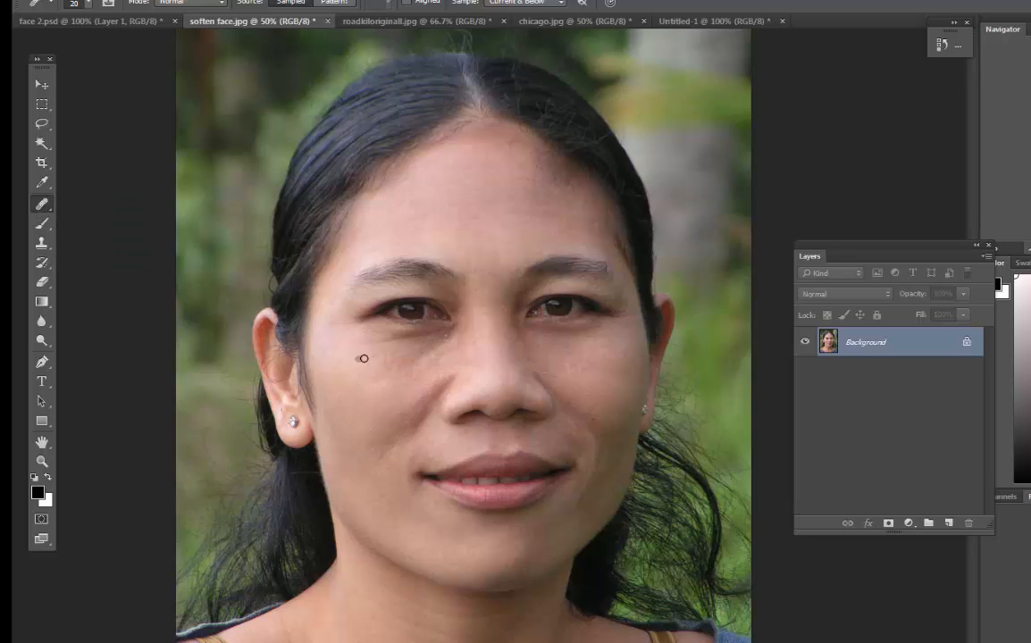
left_click(42, 461)
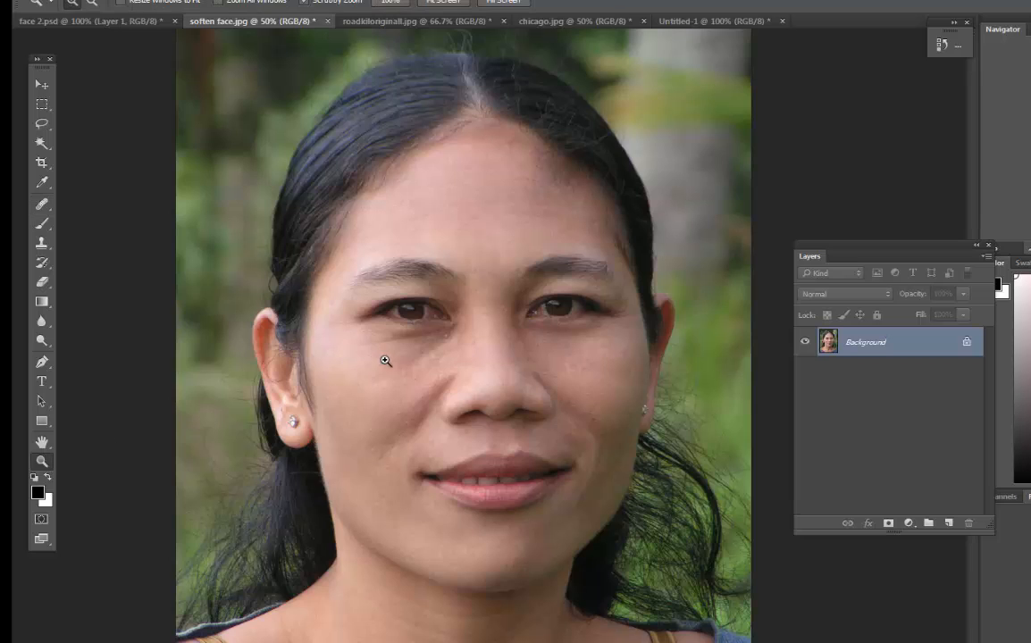
left_click(427, 351)
left_click(417, 352)
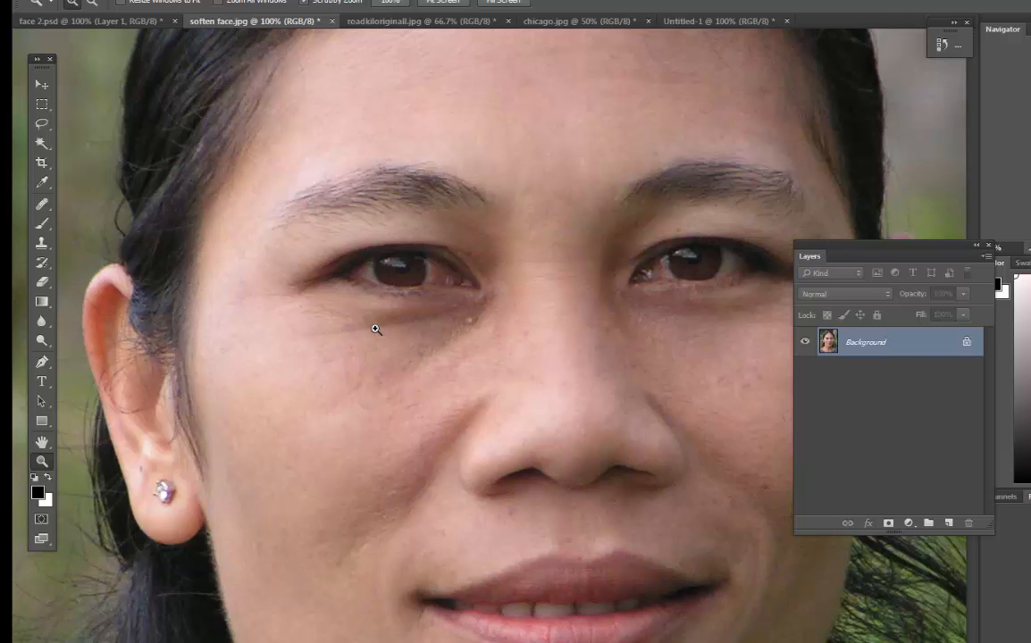
left_click(40, 205)
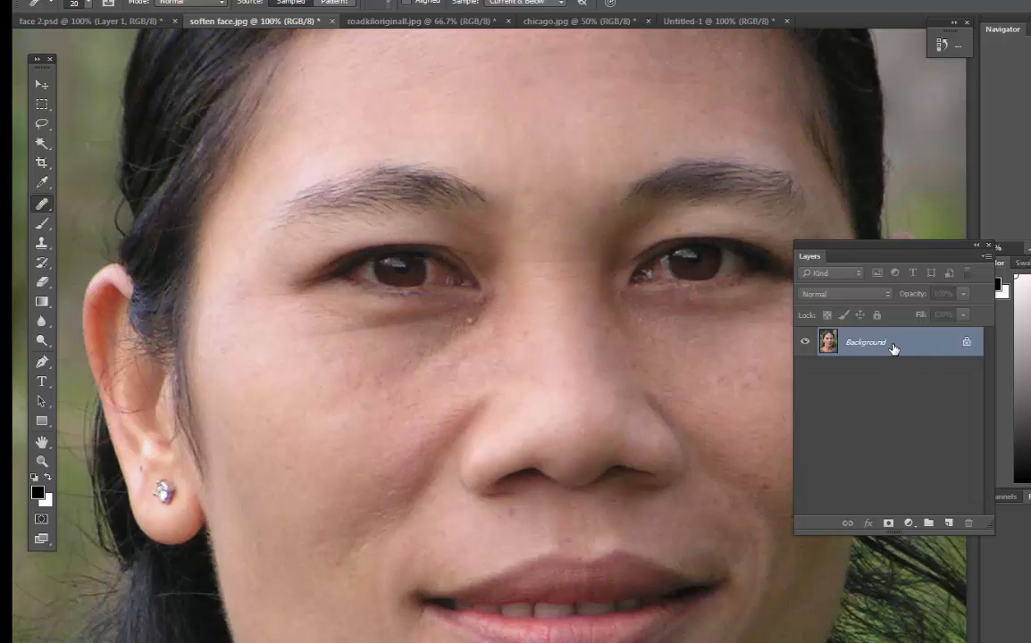
left_click(949, 524)
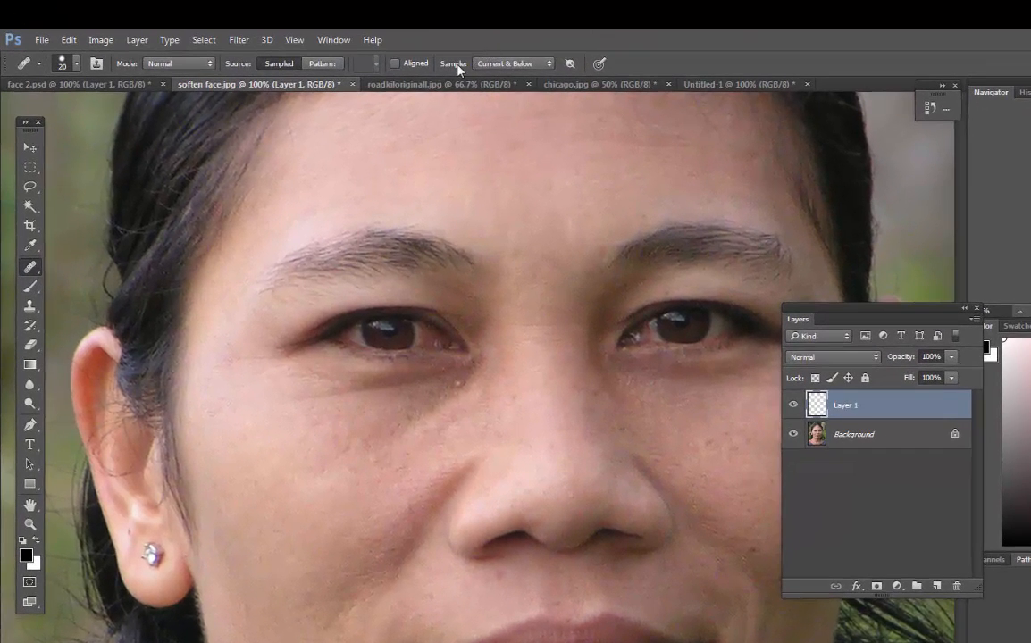
left_click(508, 64)
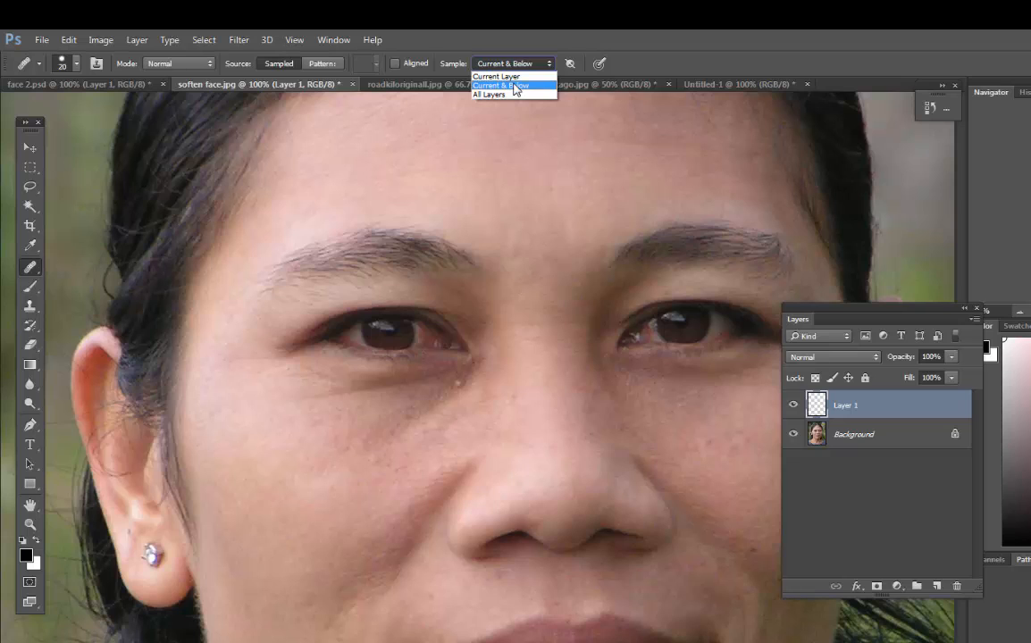
left_click(510, 95)
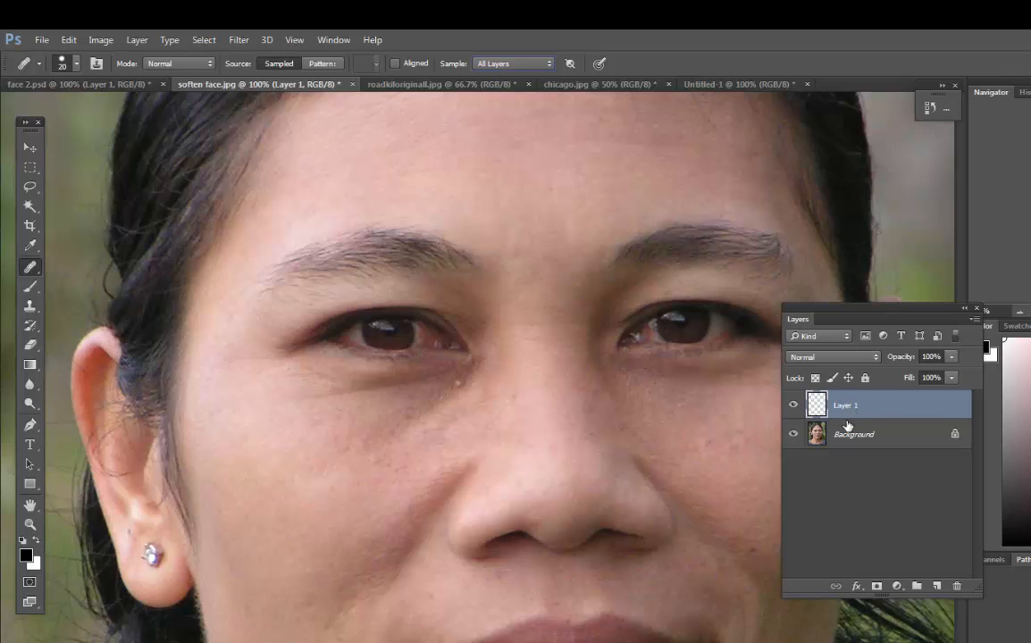
- Sample clean cheek skin and heal the lines under the eye on the ear side of the face on the new layer
left_click(308, 424, "alt")
left_click_drag(302, 400, 411, 383)
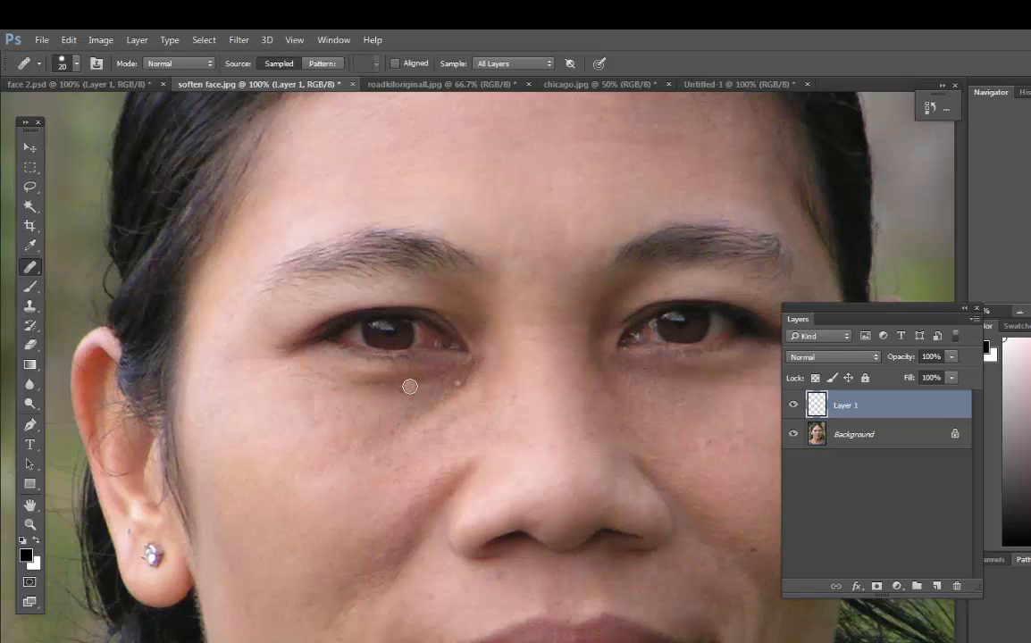
left_click_drag(411, 386, 422, 380)
left_click(336, 437)
- Sample skin from the nose bridge and heal spots between the eyes, under the eye and on the opposite cheek
scroll(569, 263, "up", 5)
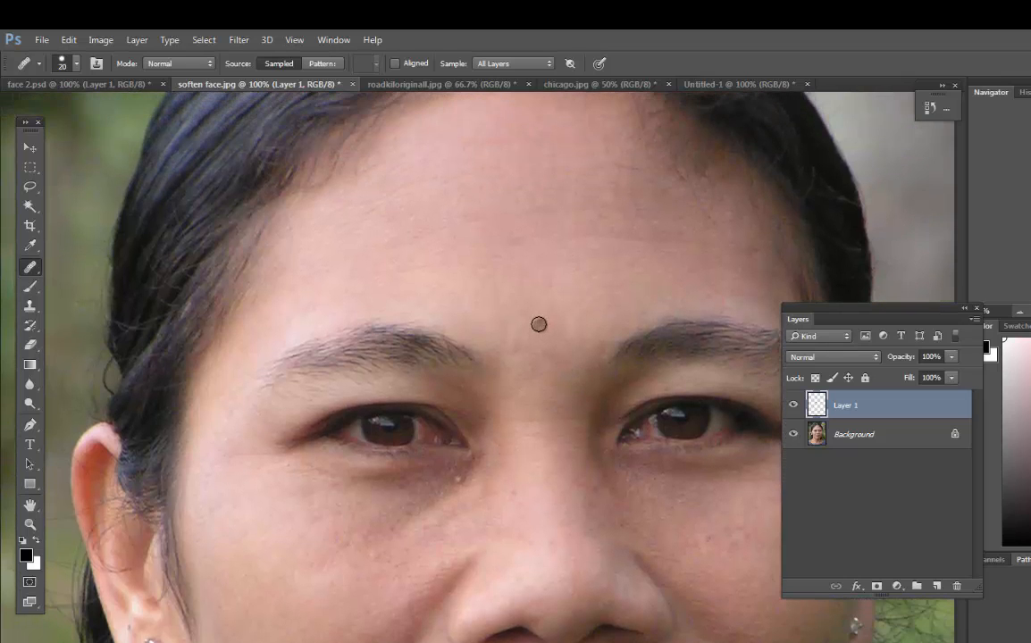
left_click(523, 442, "alt")
left_click(512, 422)
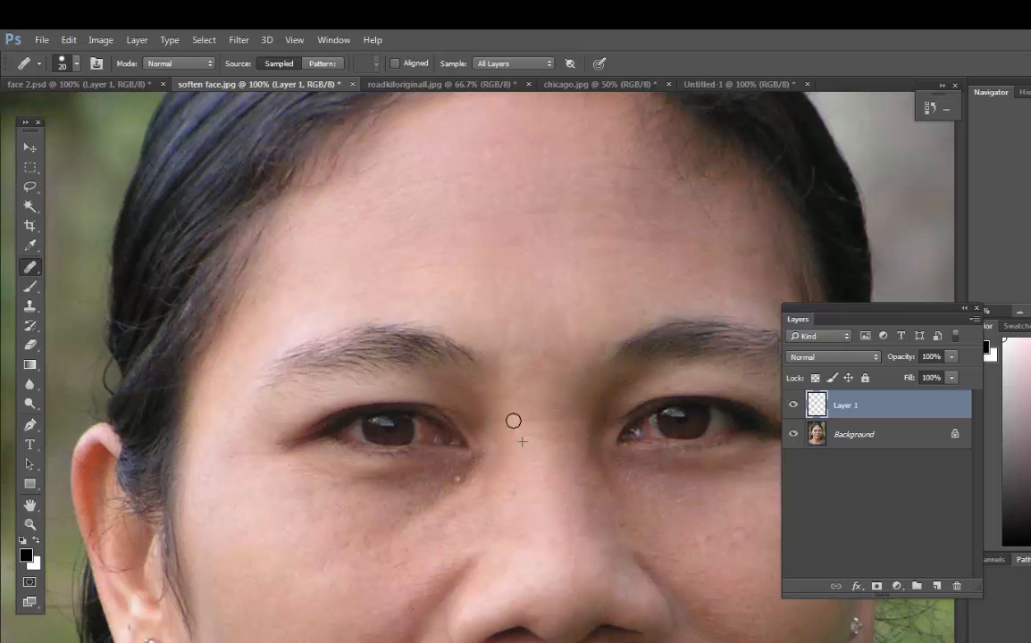
left_click(595, 443)
left_click(588, 473)
left_click(360, 472)
left_click(706, 564)
scroll(706, 566, "down", 1)
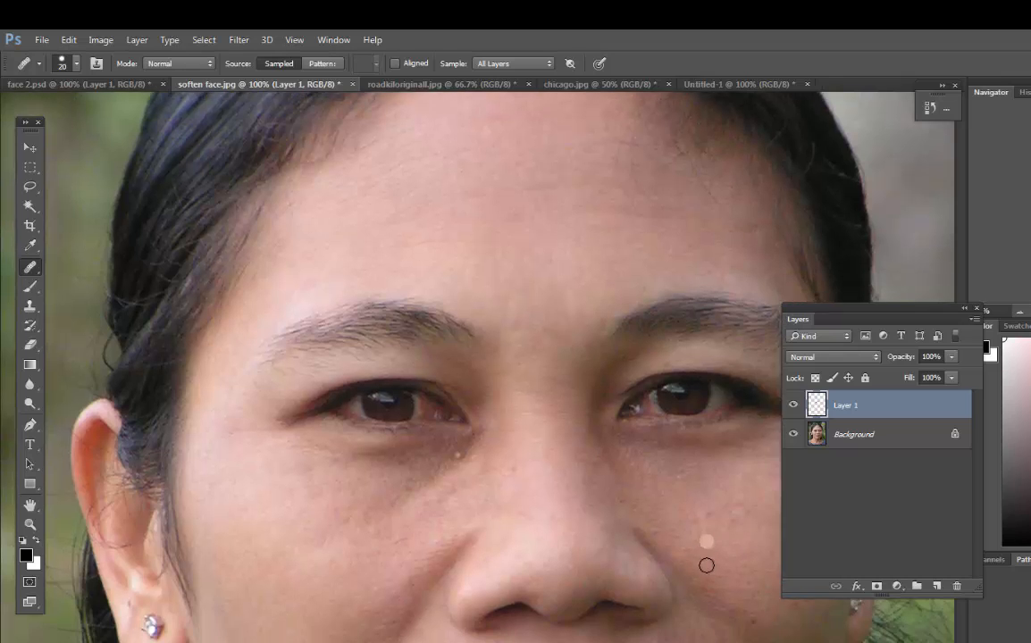
scroll(707, 565, "down", 4)
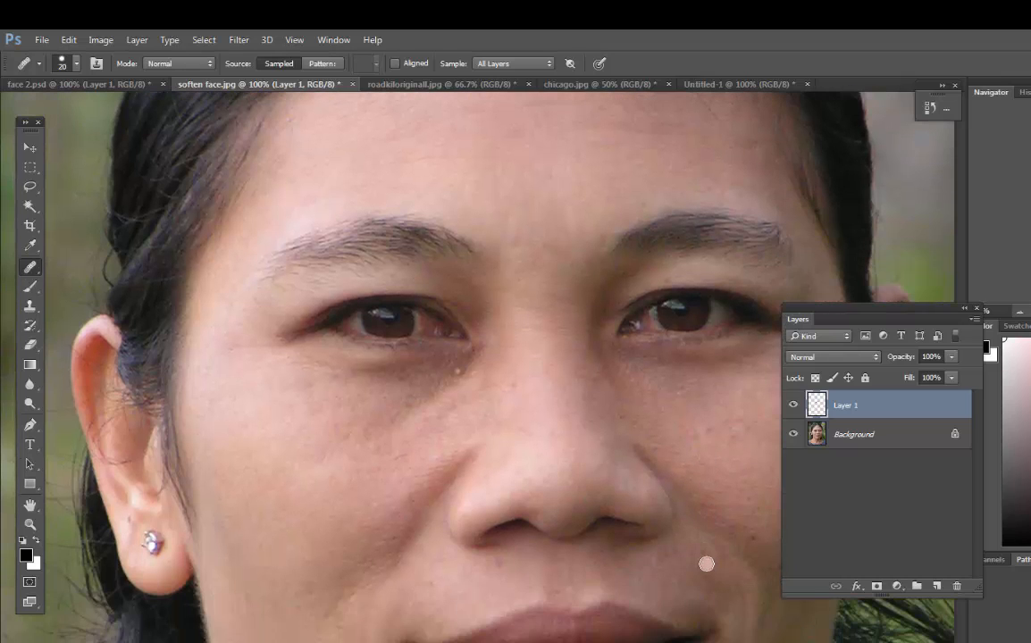
- Switch to face 2.psd, choose the Spot Healing Brush, and revert the image to its Open history state
left_click(39, 87)
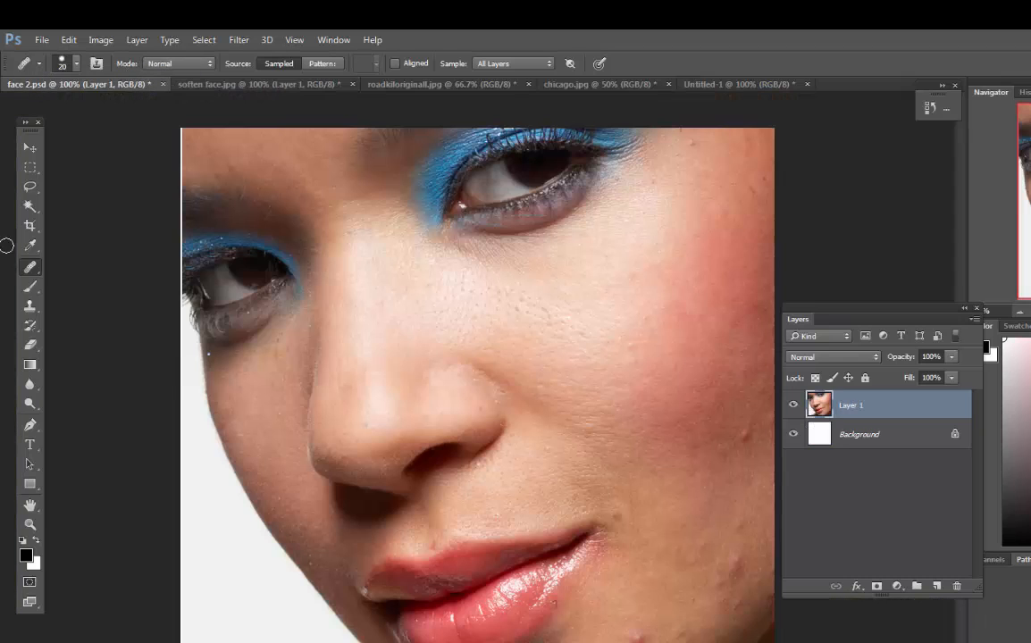
right_click(30, 267)
left_click(71, 266)
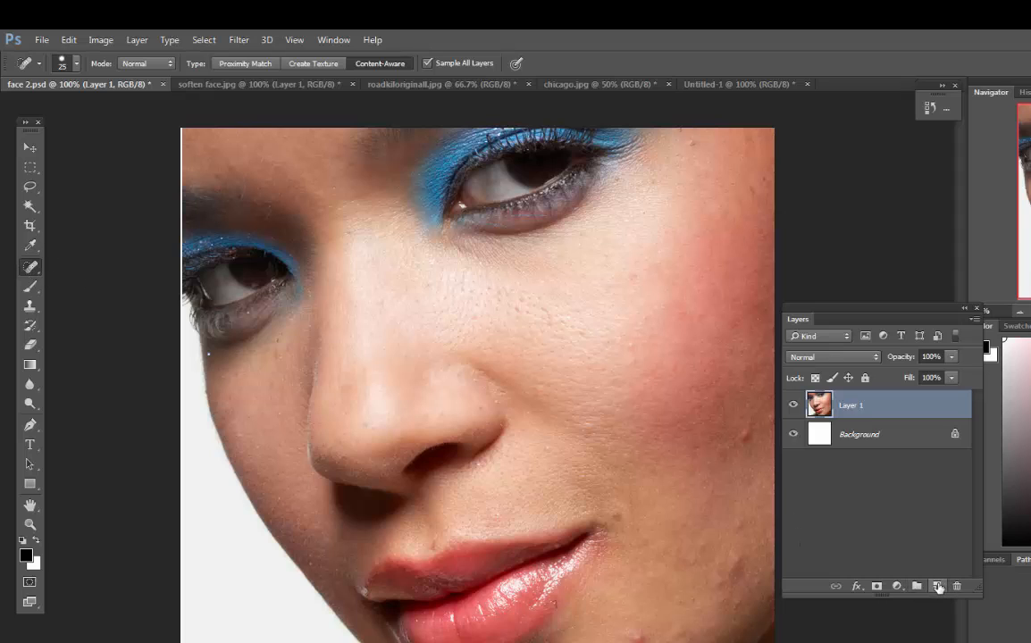
left_click(929, 107)
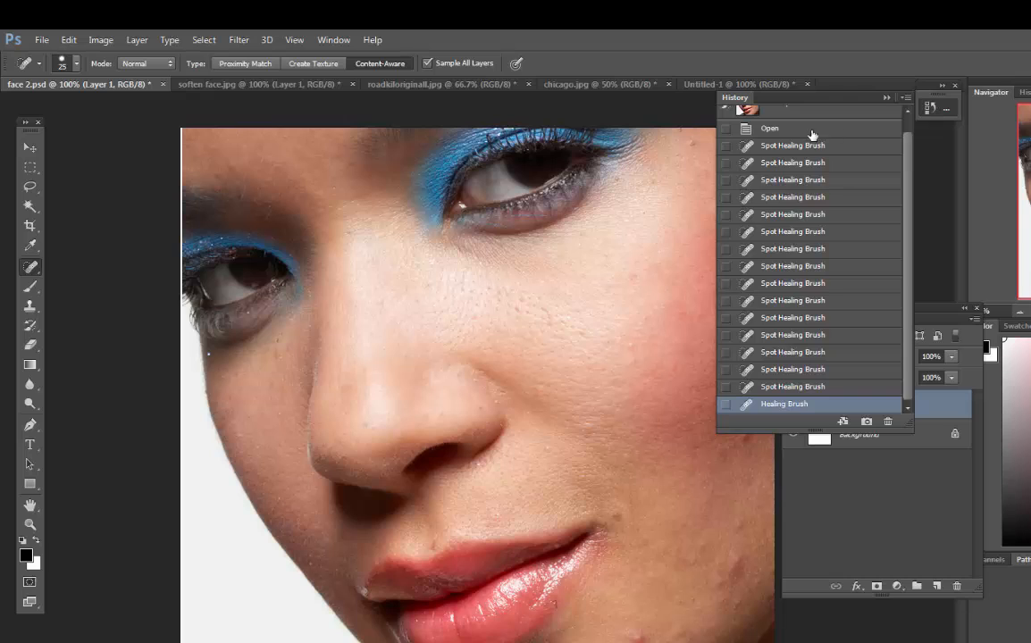
left_click(764, 129)
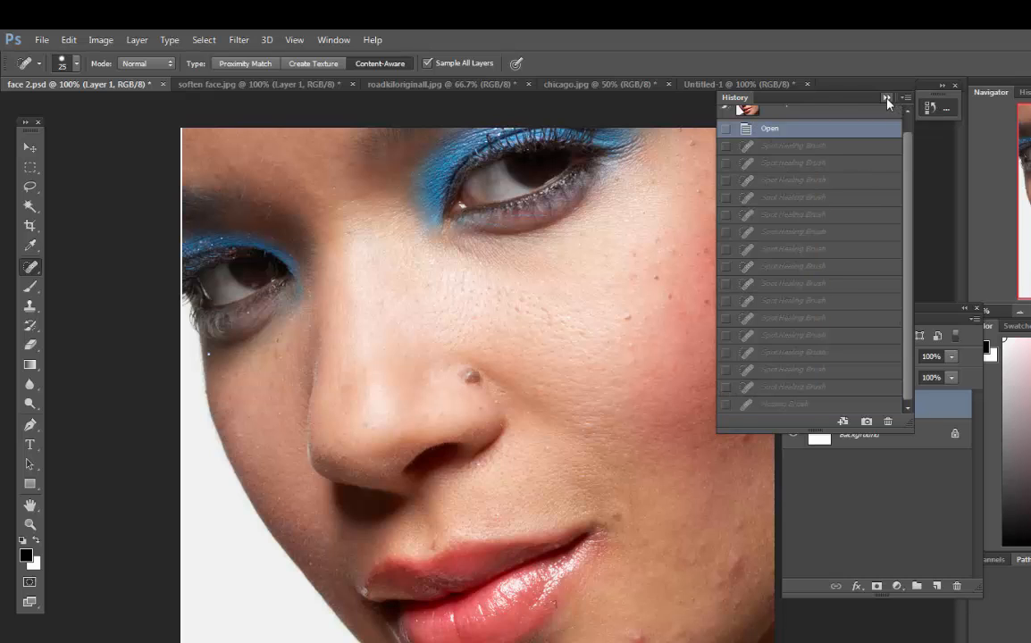
left_click(887, 98)
- Add an empty layer above Layer 1 and remove the cheek blemishes on it with the Spot Healing Brush at size 25, sampling all layers
left_click(936, 586)
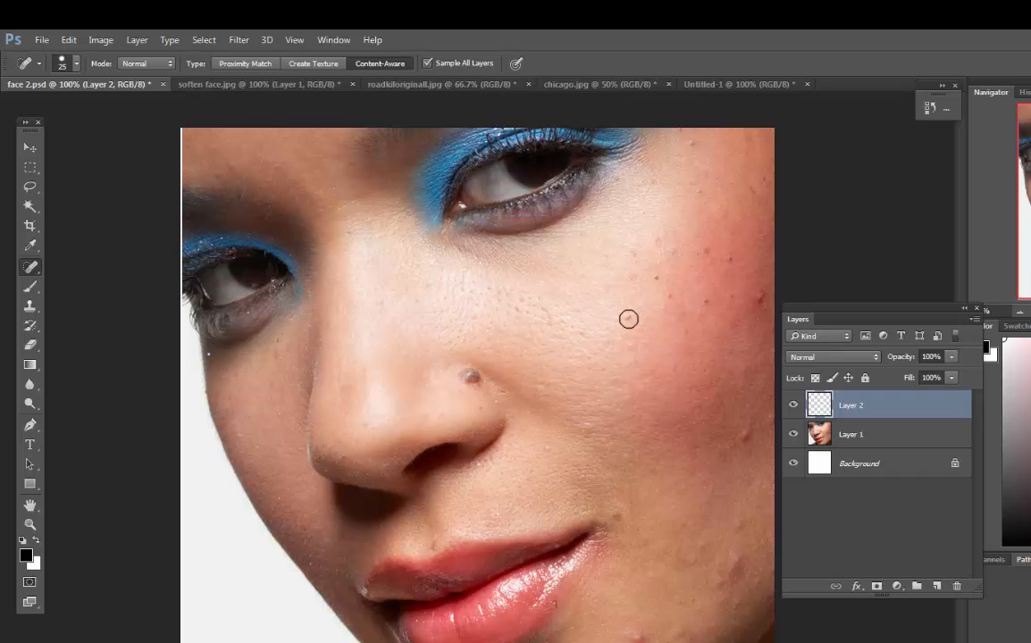
left_click(653, 277)
left_click(661, 287)
left_click(707, 295)
left_click(729, 294)
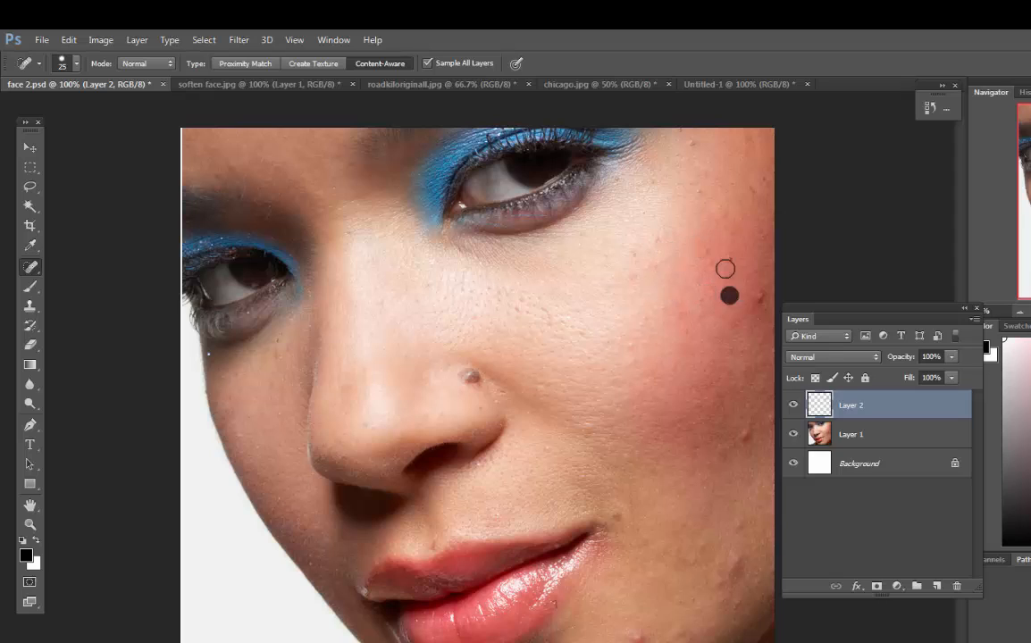
left_click(697, 193)
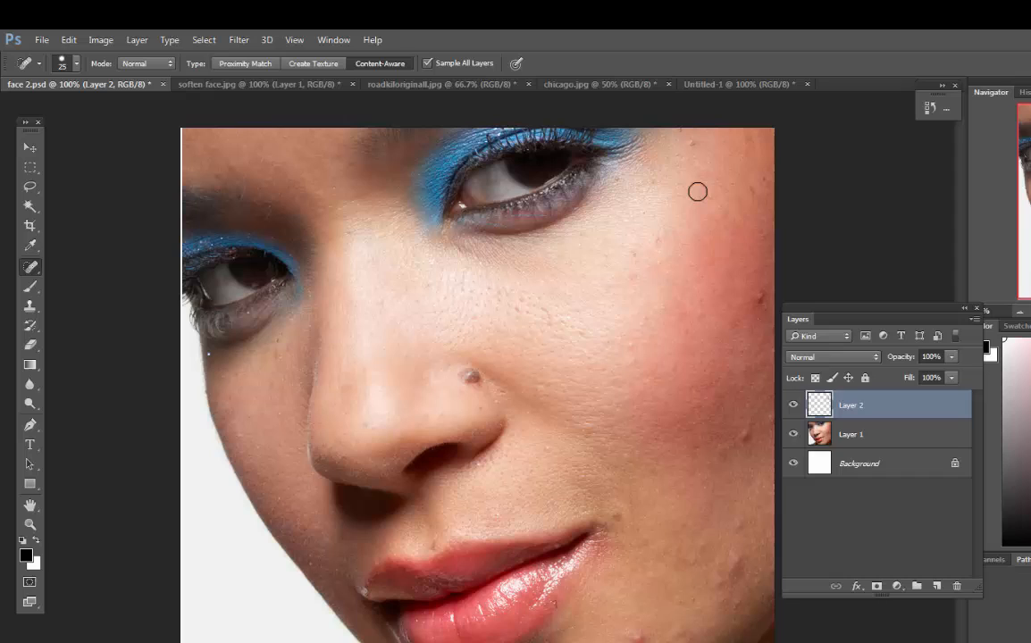
- Outline the blemish on the chin with the Patch Tool and try to patch it on the empty Layer 2
right_click(29, 268)
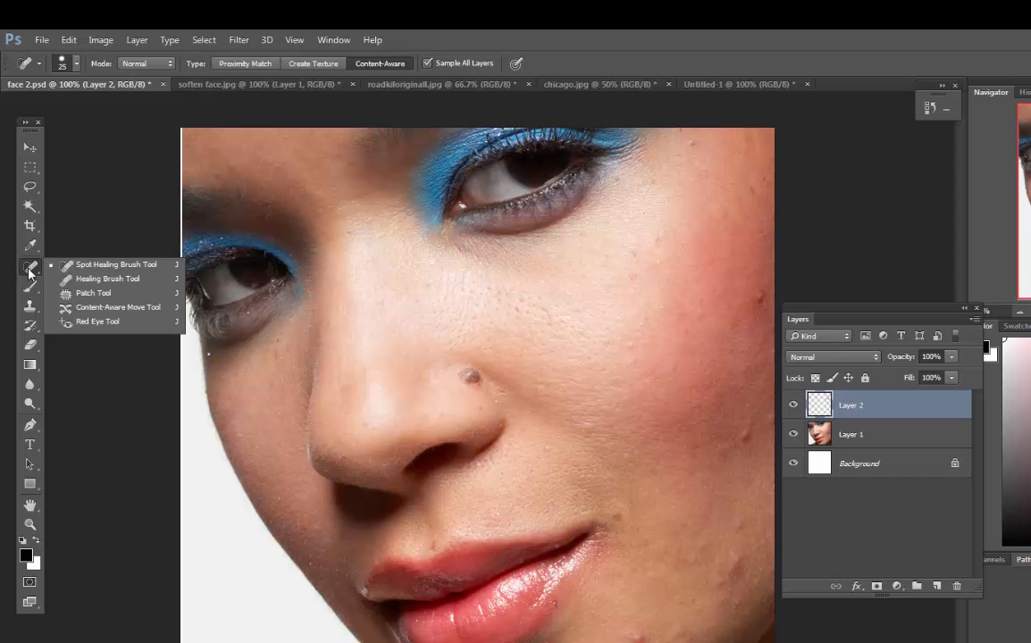
left_click(93, 295)
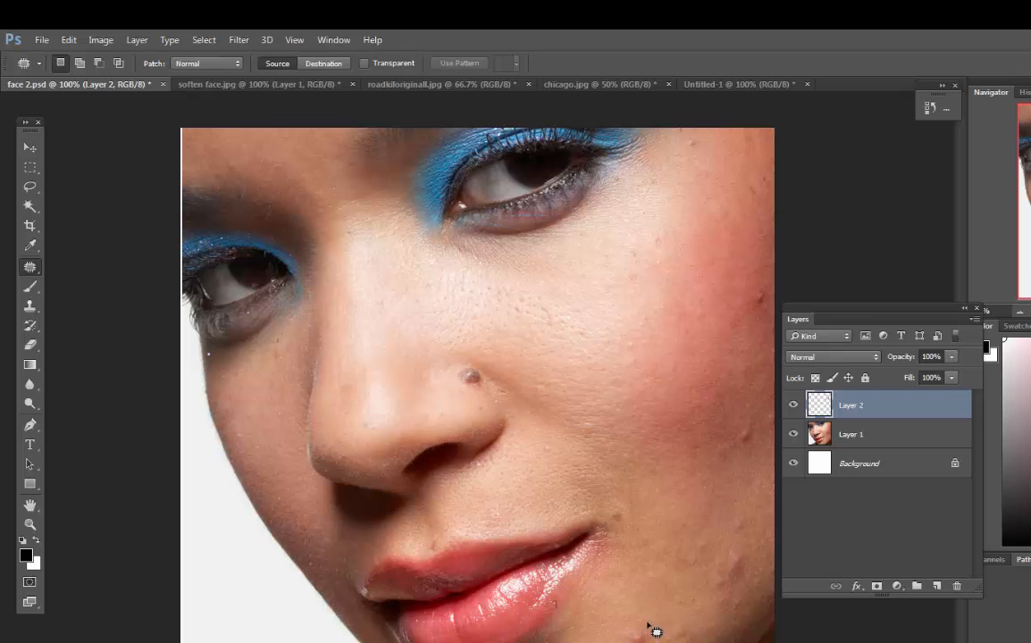
left_click_drag(647, 621, 627, 633)
mouse_move(616, 580)
left_mouse_down()
mouse_move(621, 596)
mouse_move(641, 603)
mouse_move(649, 594)
left_mouse_up()
left_click_drag(640, 545, 637, 527)
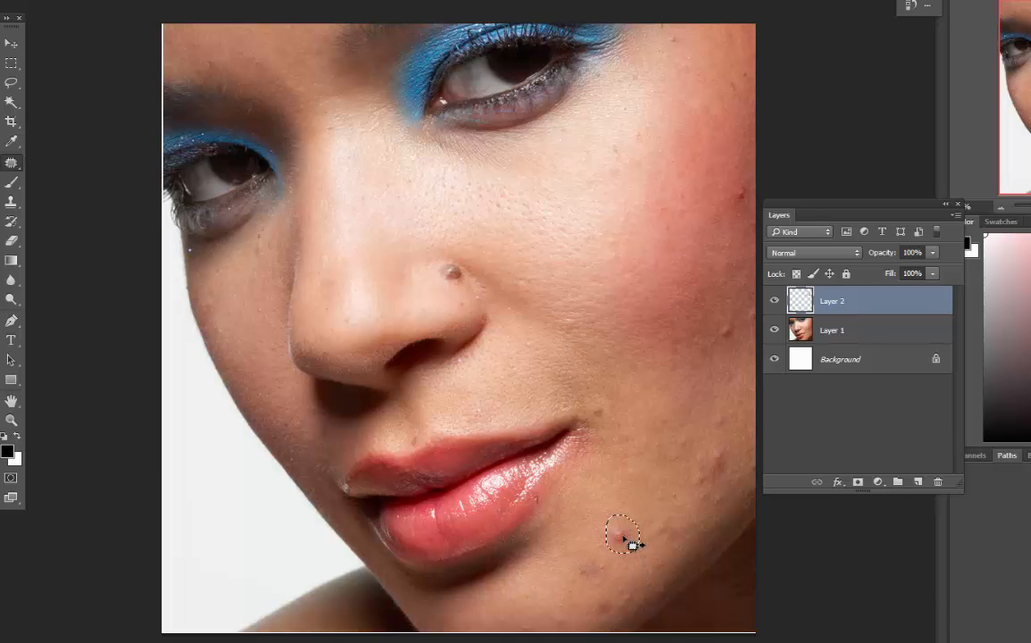
left_click(631, 544)
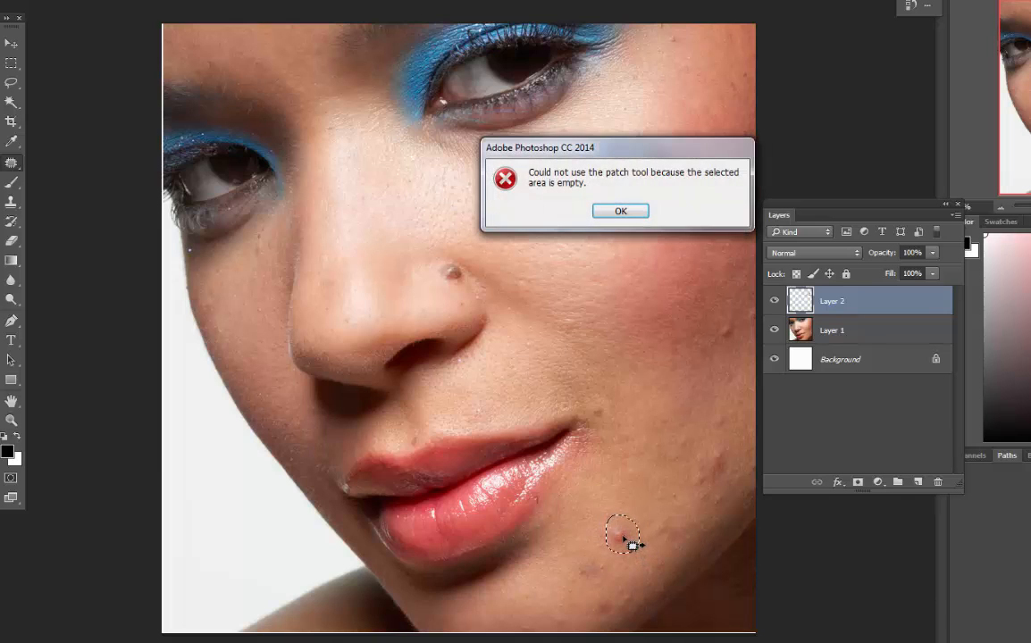
left_click(625, 212)
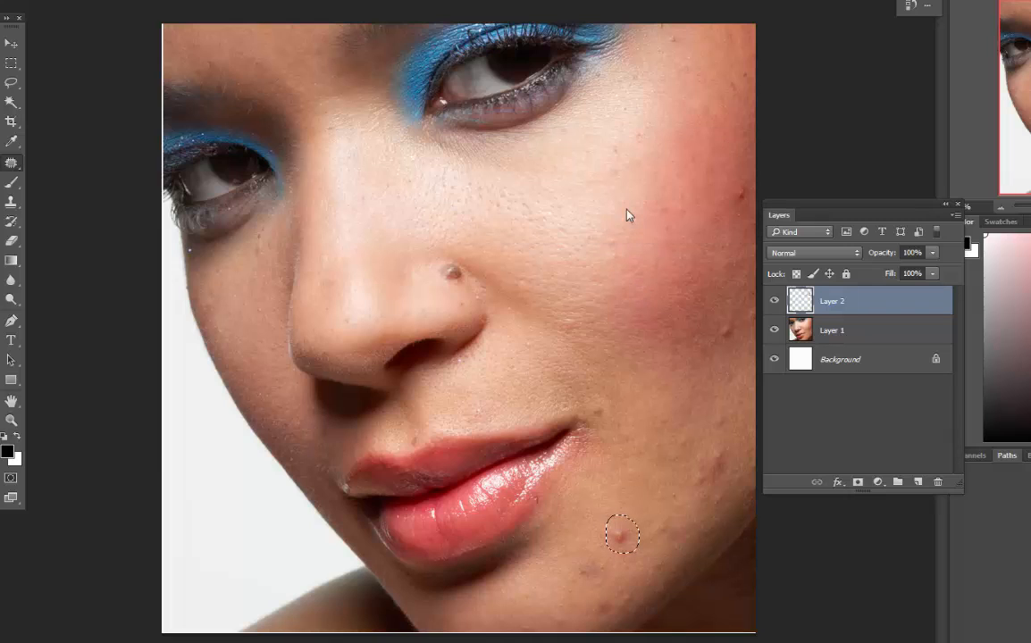
- Patch the outlined chin blemish on Layer 1 with the clean skin above it, deselect, and make Layer 2 active again
left_click(833, 332)
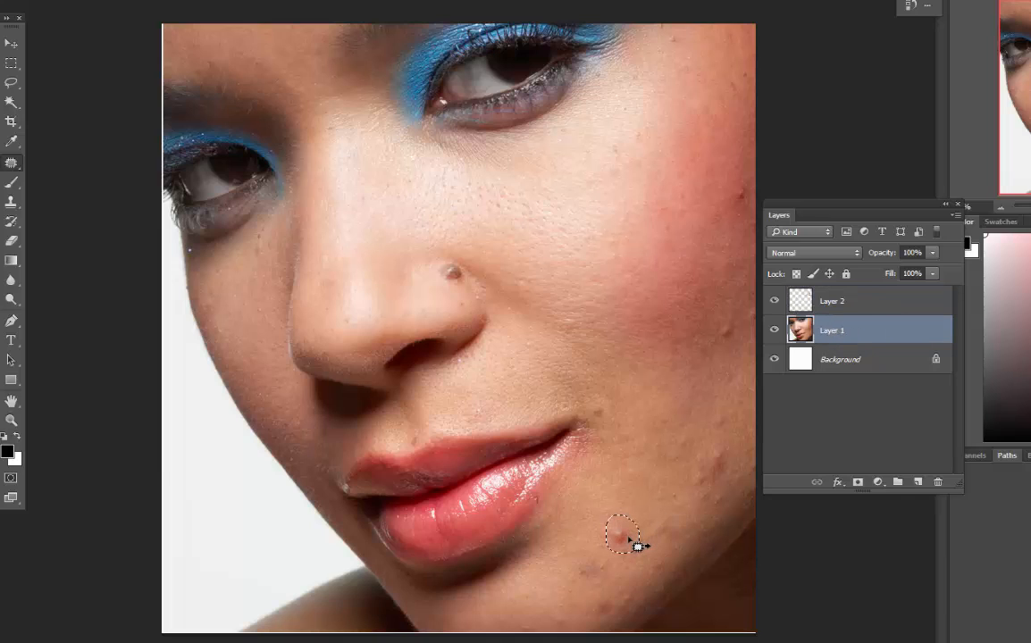
left_click_drag(636, 543, 632, 491)
key("ctrl+d")
left_click(856, 302)
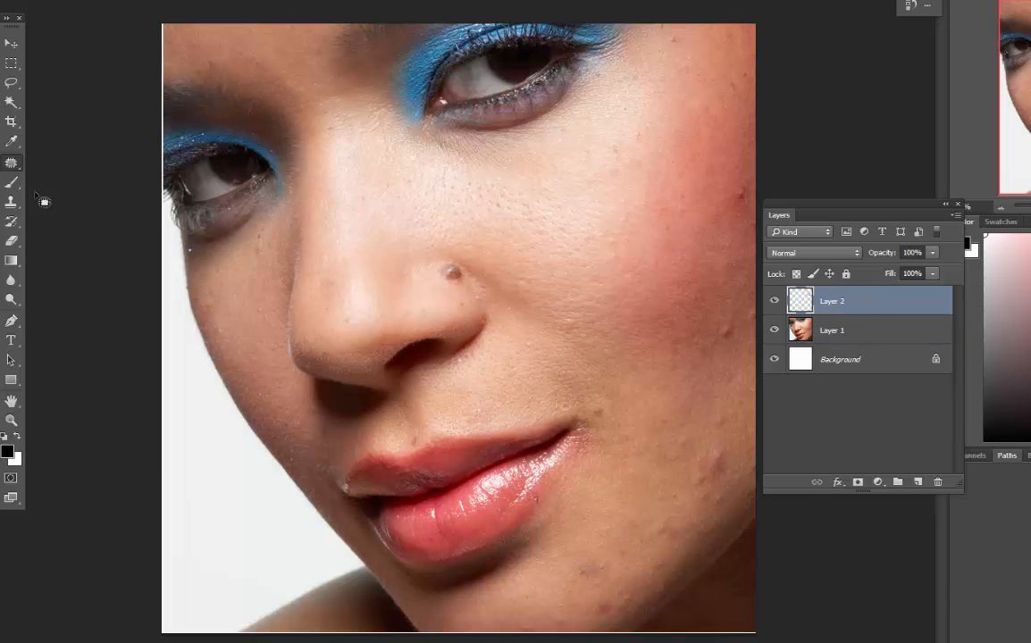
right_click(3, 166)
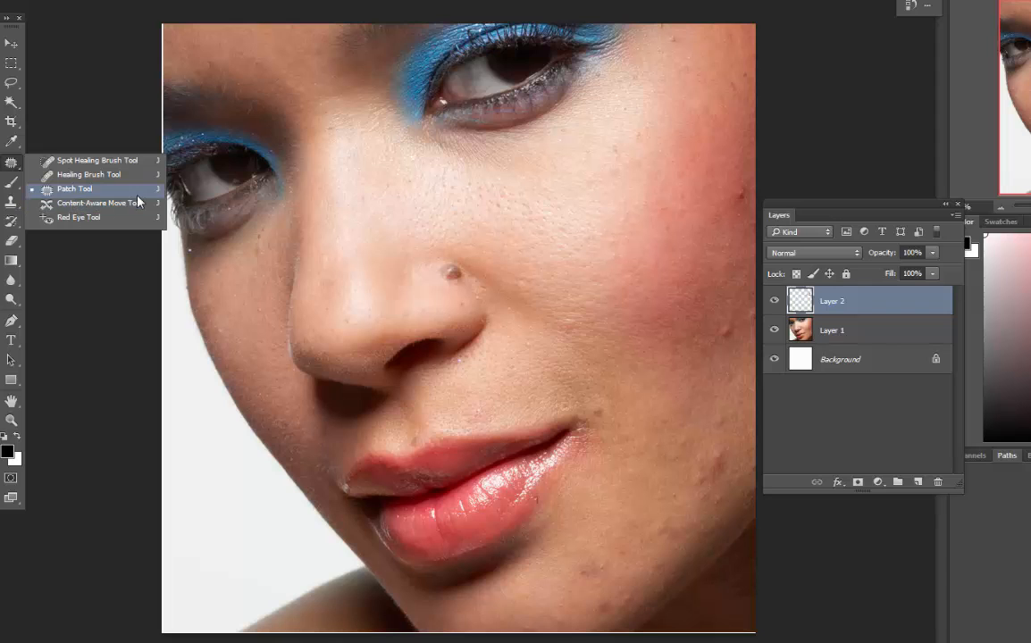
key("Escape")
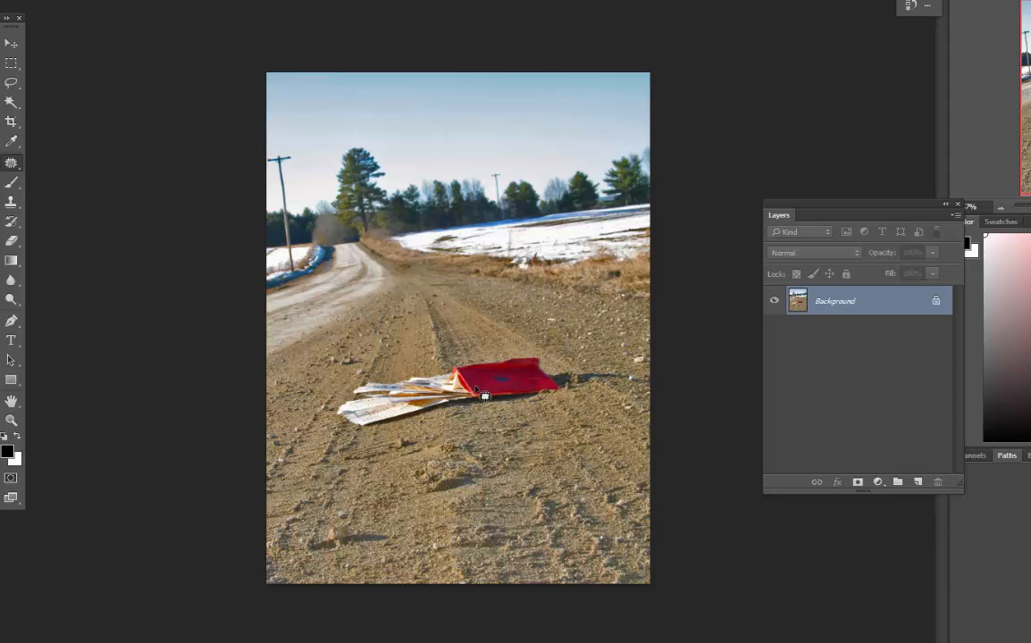
- Try a Content-Aware fill on a lassoed selection of the red folder and papers, and revert to the Deselect history state
left_click(12, 83)
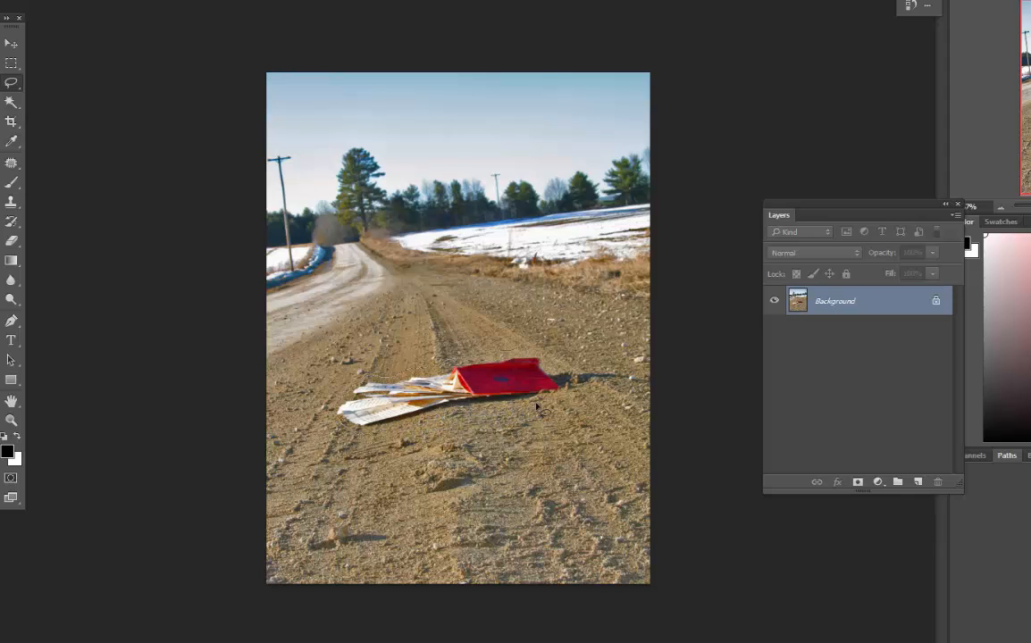
left_click_drag(562, 376, 531, 348)
right_click(487, 372)
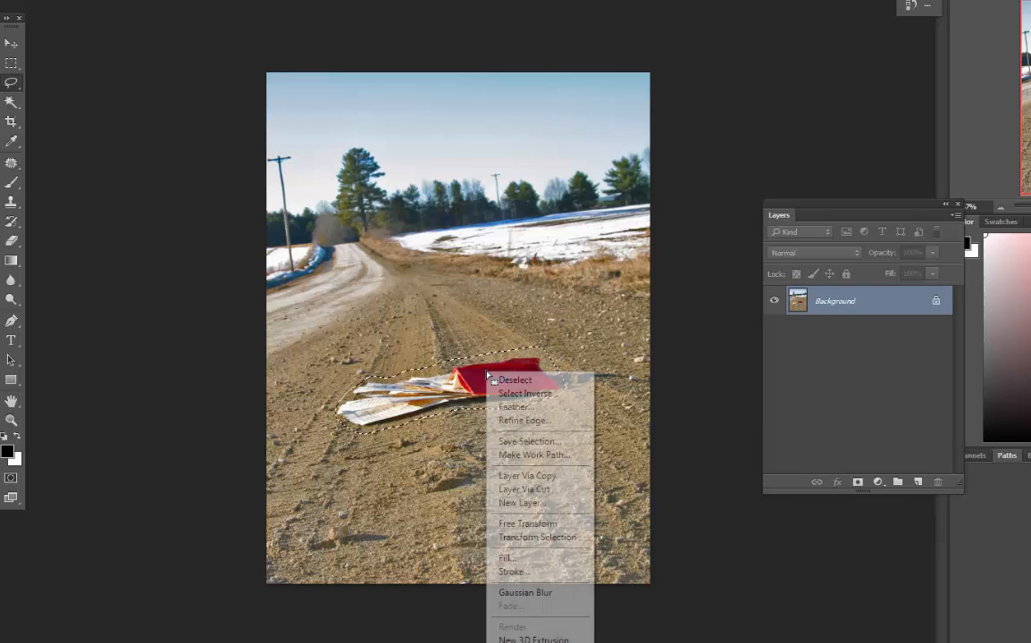
left_click(518, 558)
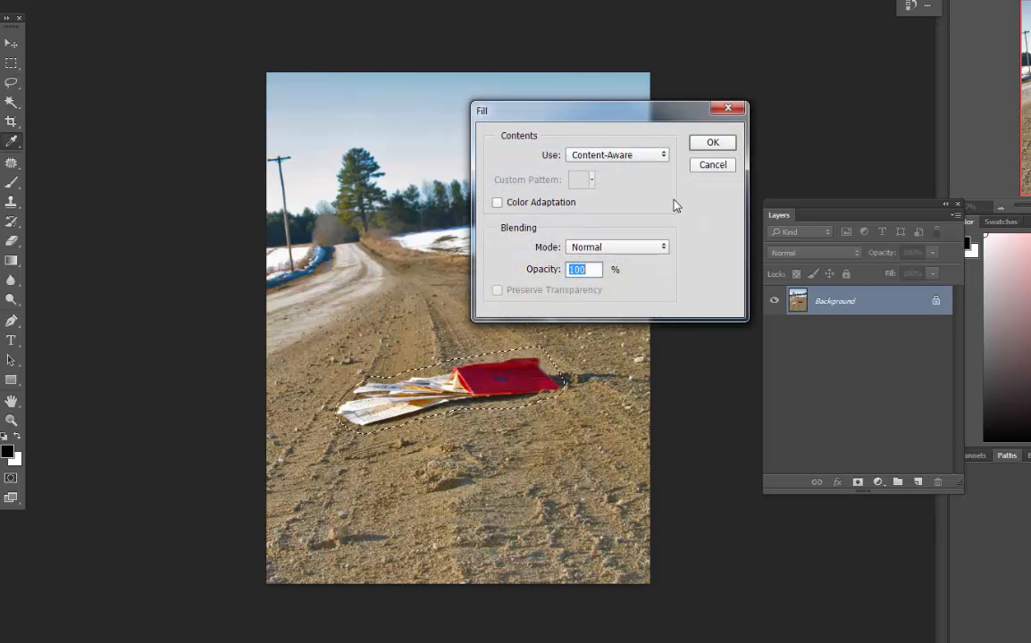
left_click(710, 145)
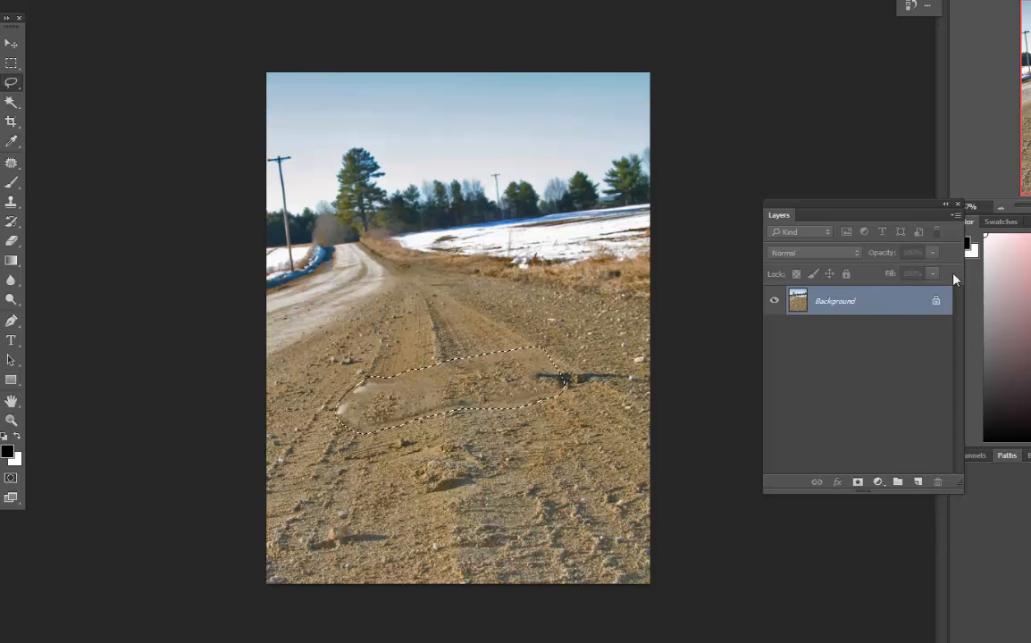
left_click(910, 6)
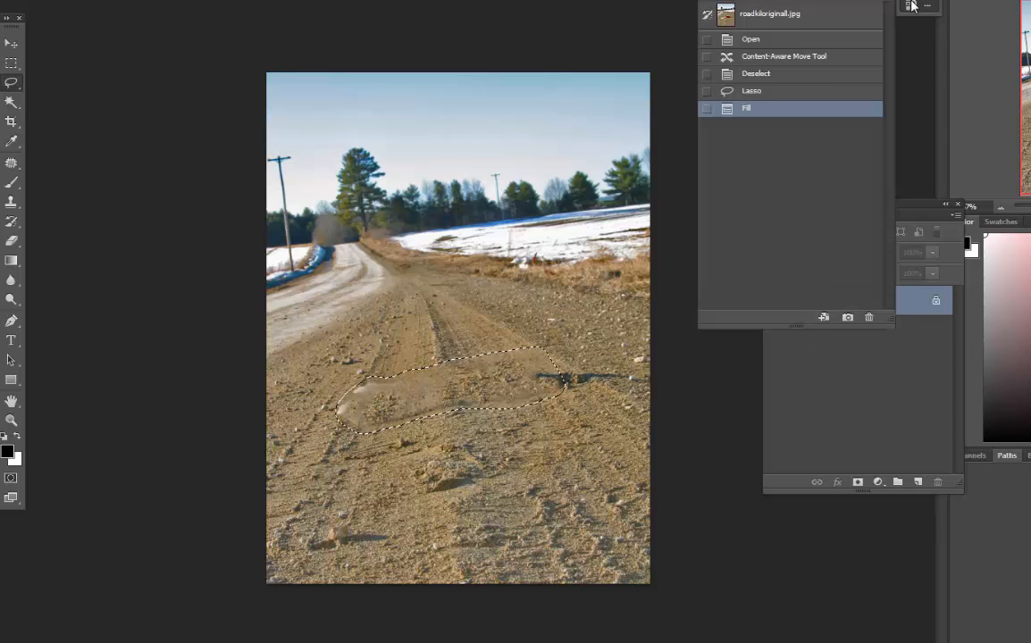
left_click(751, 77)
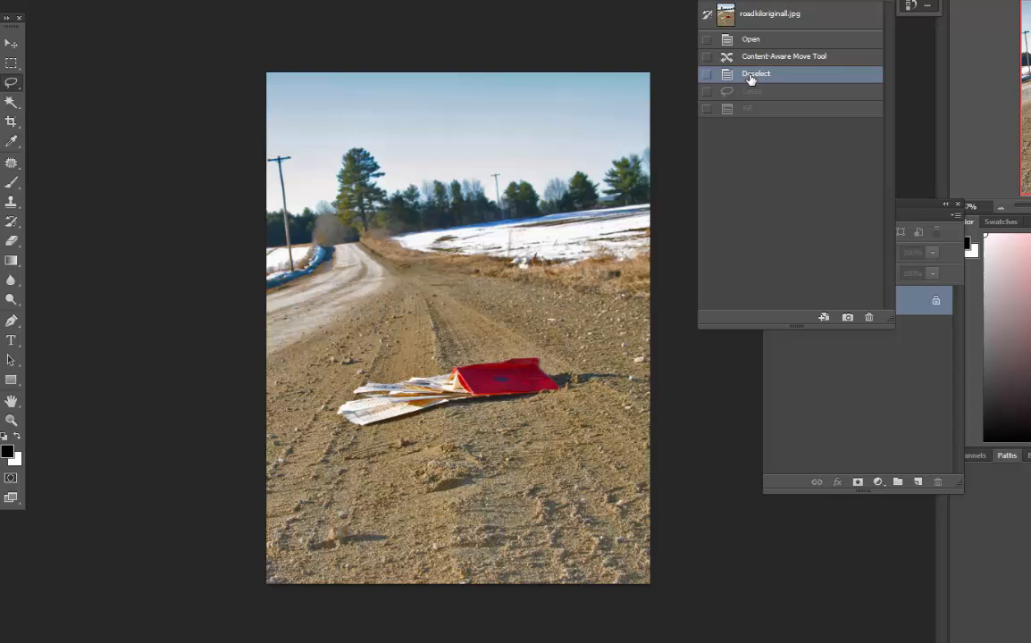
- Lasso the red folder and papers again, fill the selection with Content-Aware at Normal mode and 100% opacity, and deselect
left_click(9, 84)
mouse_move(560, 368)
left_mouse_down()
mouse_move(514, 354)
mouse_move(451, 362)
left_mouse_up()
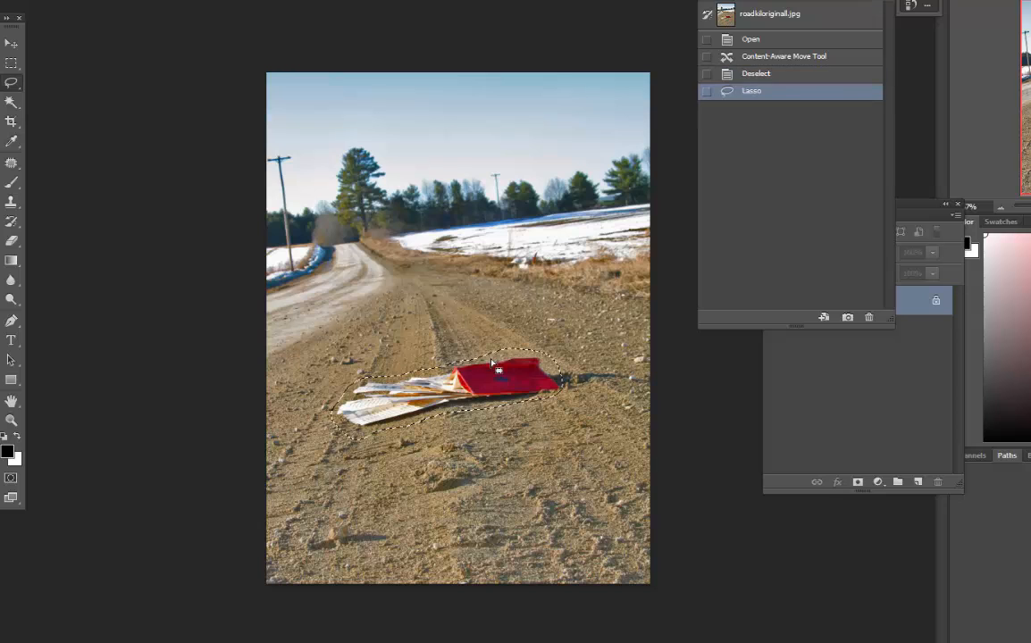
right_click(484, 376)
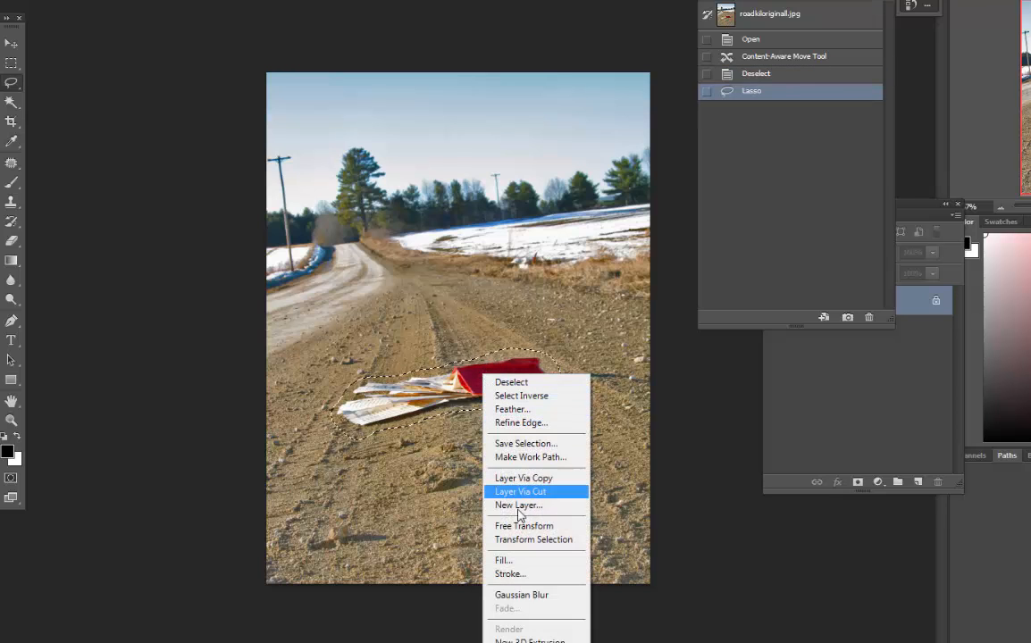
left_click(523, 563)
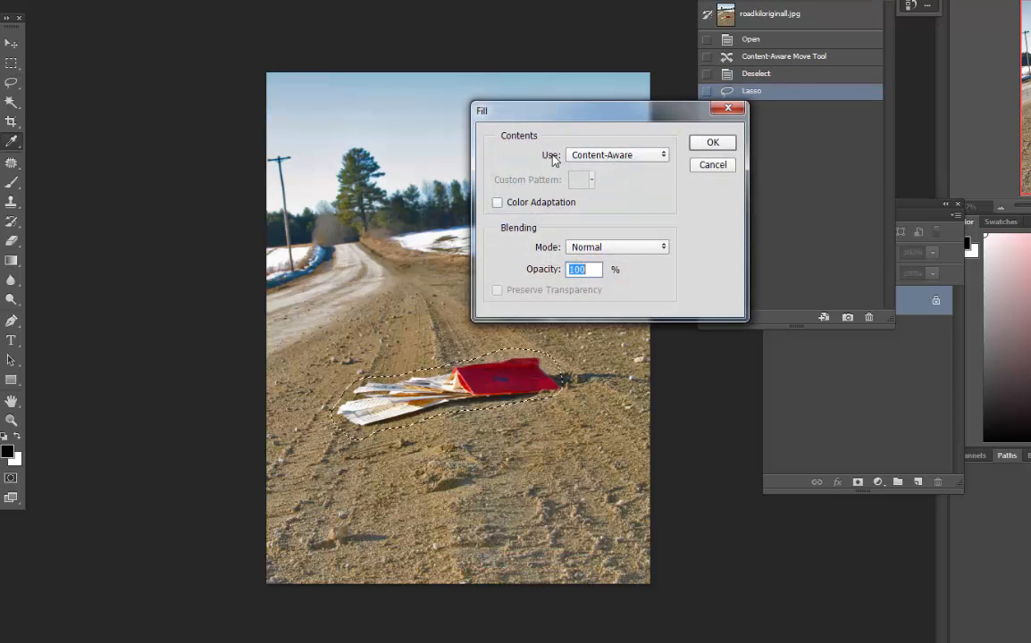
left_click(713, 143)
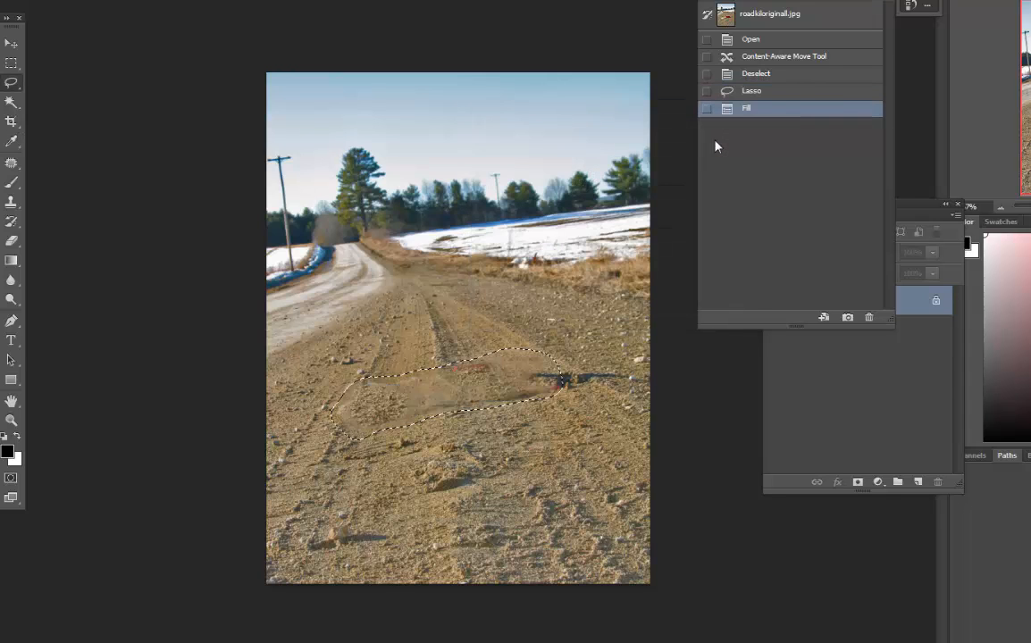
key("ctrl+d")
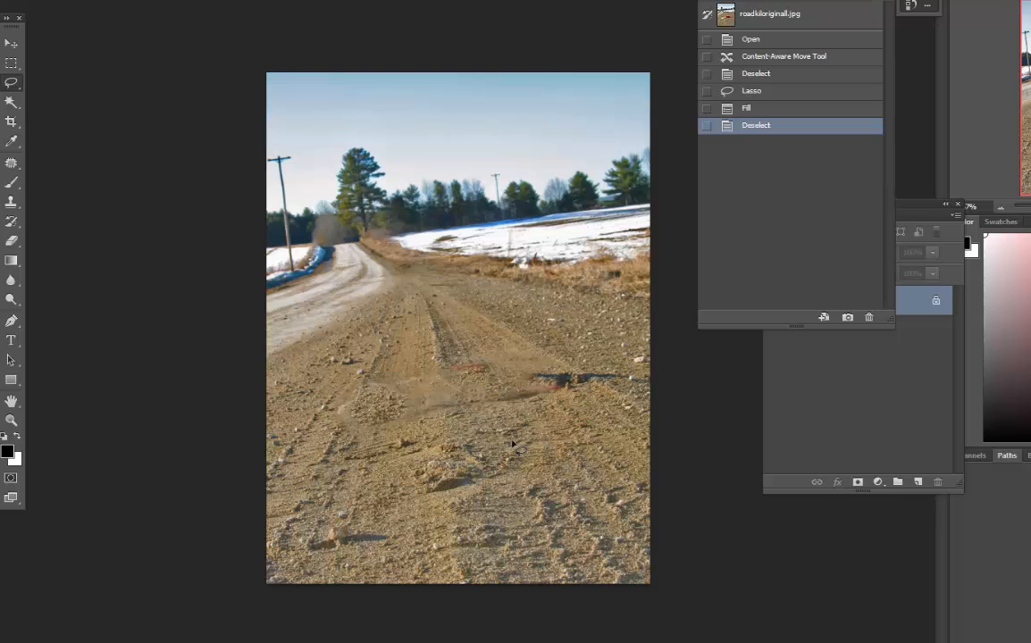
- Add an empty layer above the road background and try cloning dirt over the reddish remnants with the Clone Stamp sampling Current Layer
left_click_drag(891, 321, 804, 285)
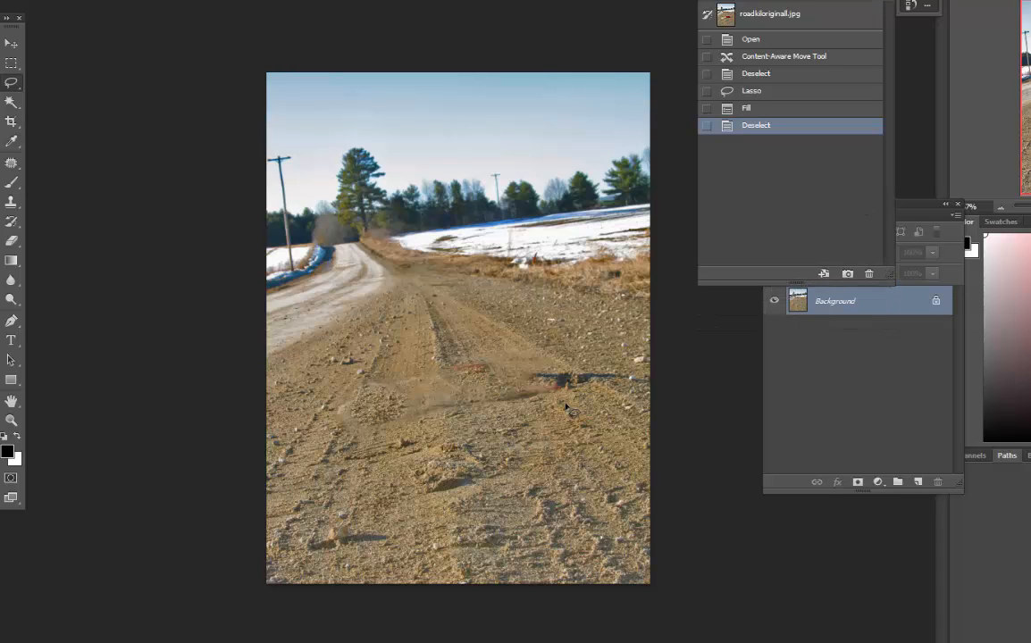
left_click(10, 201)
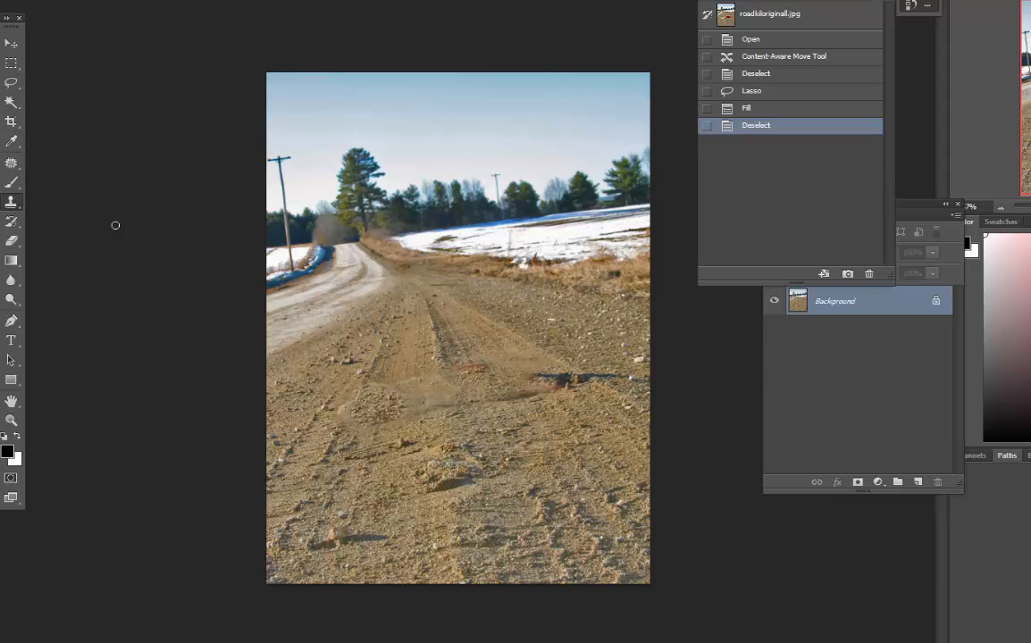
left_click(916, 482)
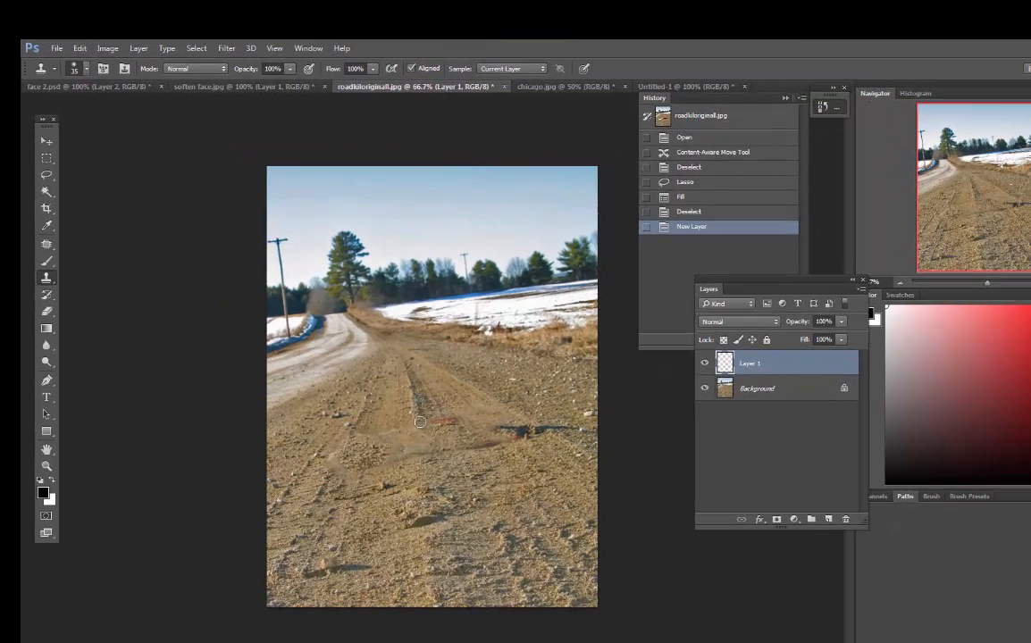
left_click(423, 440)
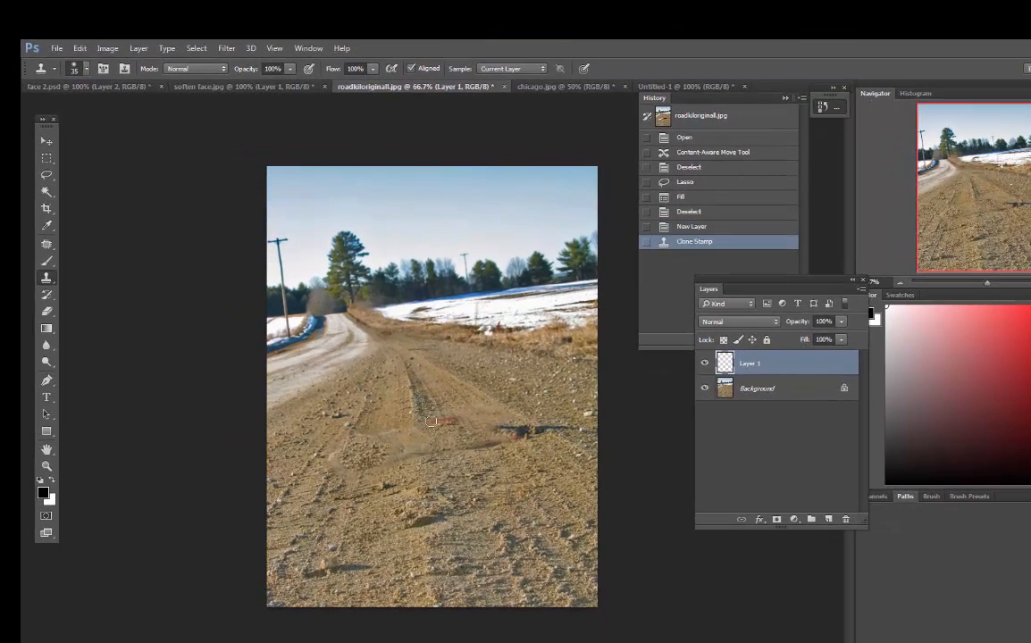
left_click(446, 427)
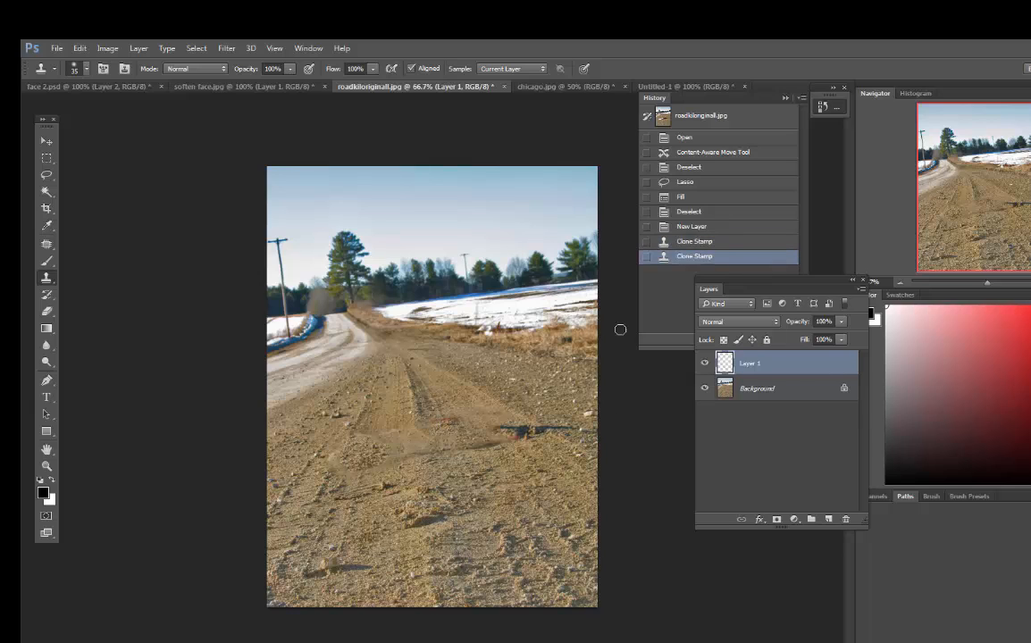
- Set the Clone Stamp to sample All Layers and clone road dirt over the reddish streak beside the tire track
left_click(530, 72)
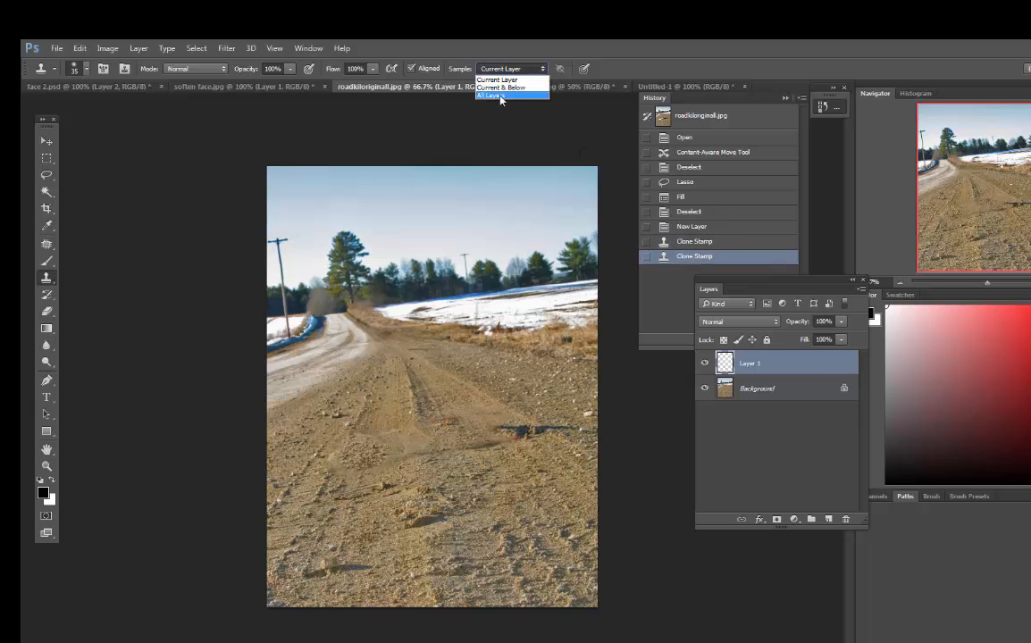
left_click(501, 90)
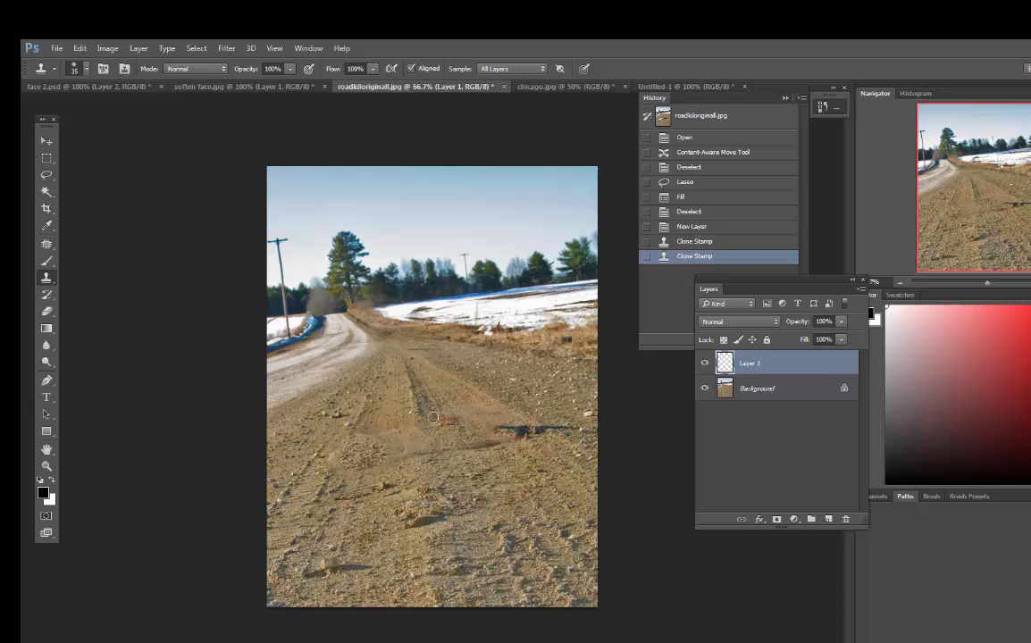
mouse_move(436, 419)
left_mouse_down()
mouse_move(445, 420)
mouse_move(418, 401)
left_mouse_up()
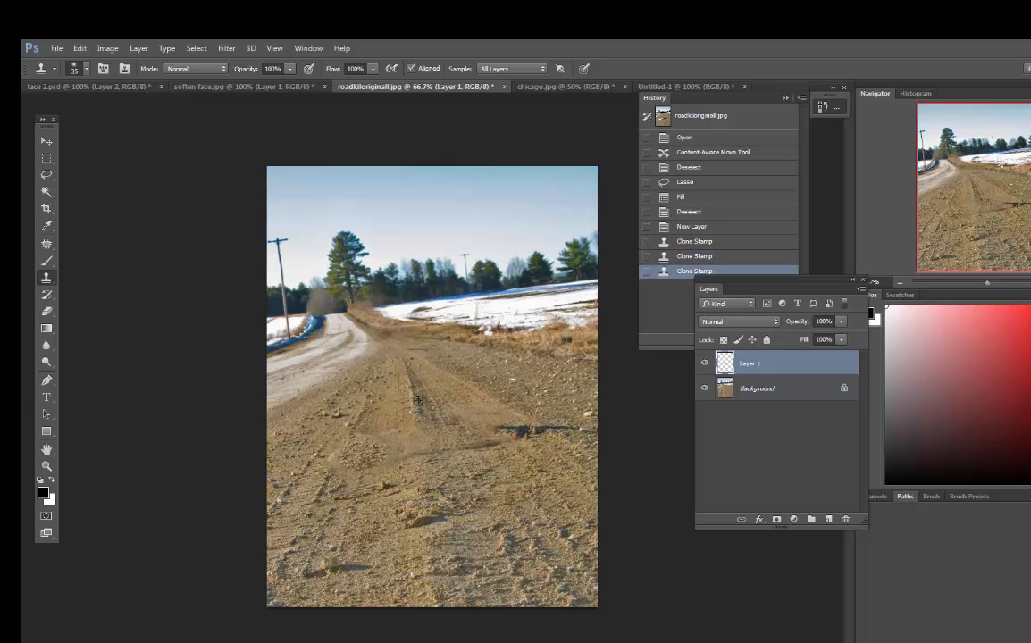
- Clone tire track texture and road dirt over the smudged patch and remaining blotches on the road layer with the Clone Stamp
left_click(414, 401, "alt")
left_click(423, 439)
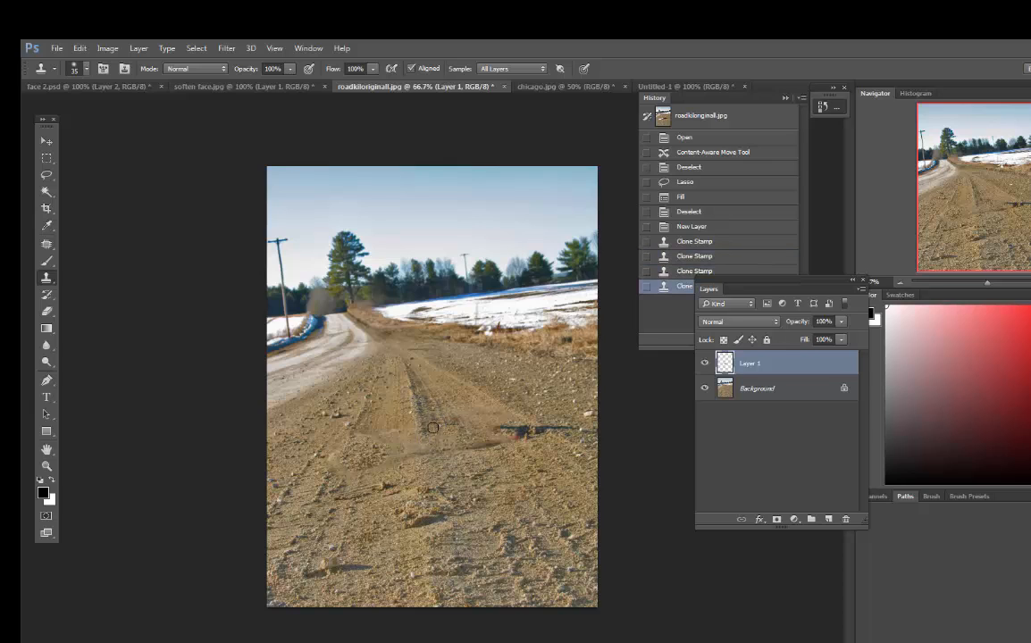
left_click(431, 415, "alt")
left_click_drag(442, 437, 438, 441)
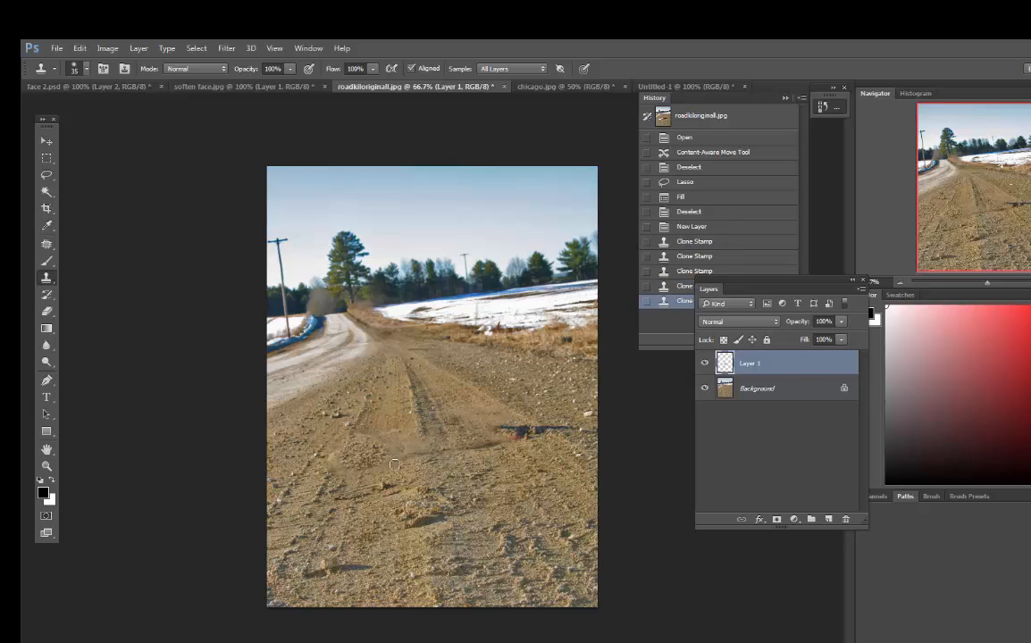
left_click(491, 418)
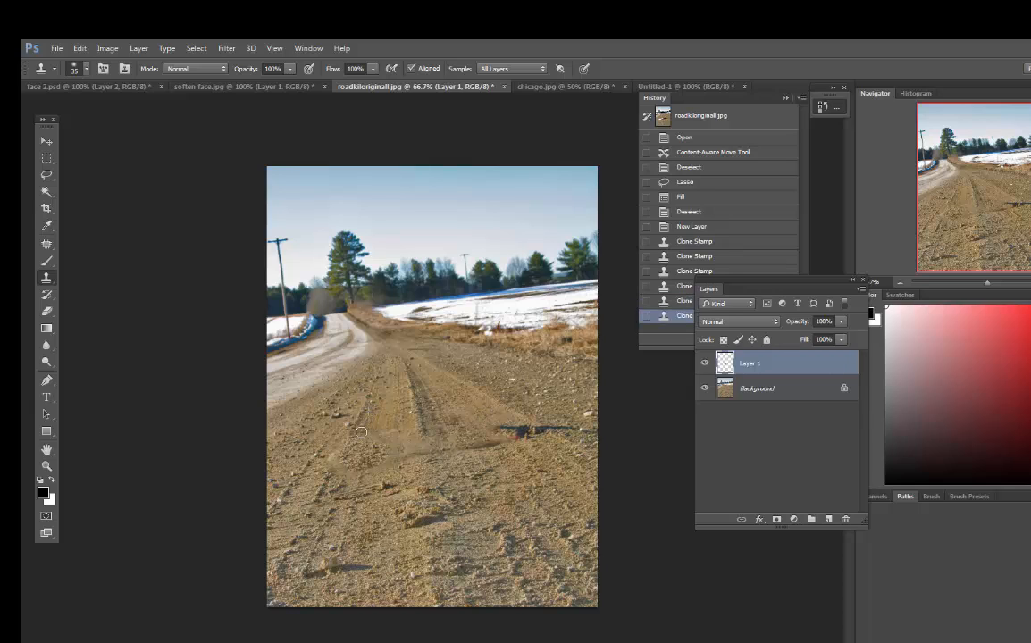
left_click(371, 442)
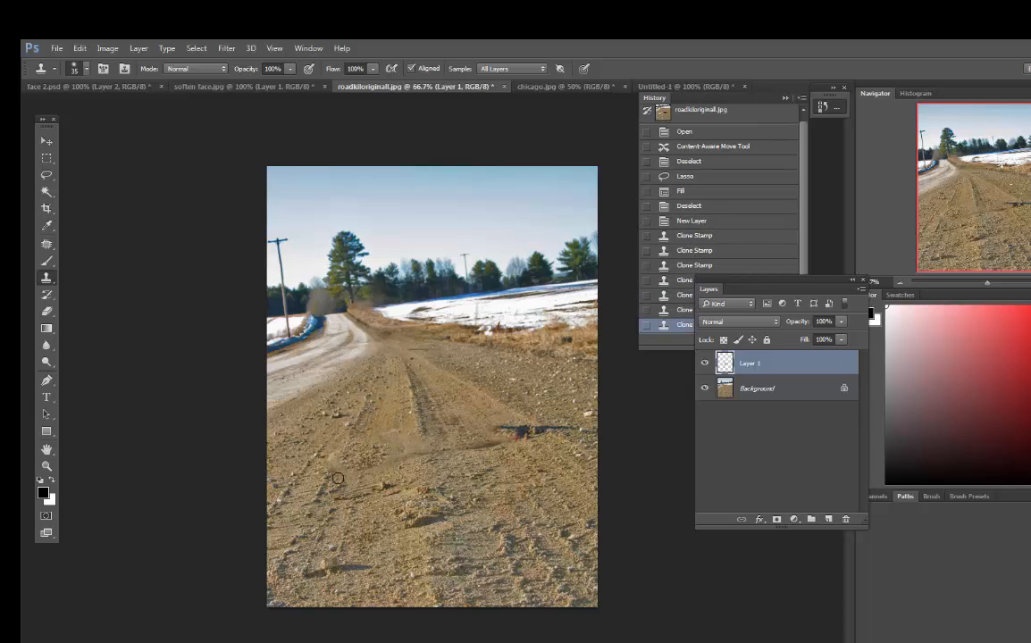
left_click(302, 418)
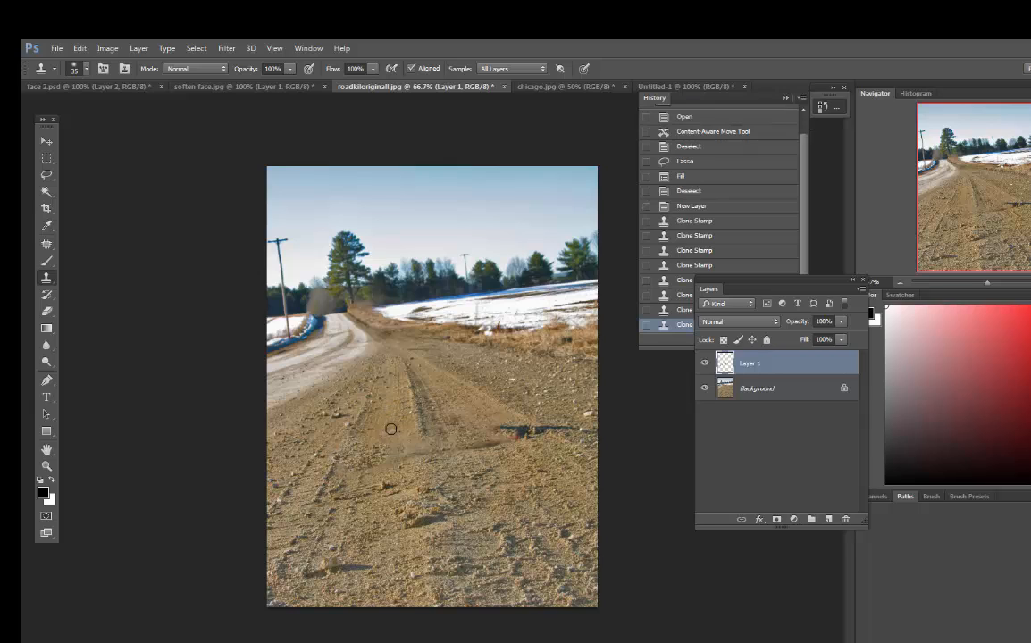
left_click(393, 430)
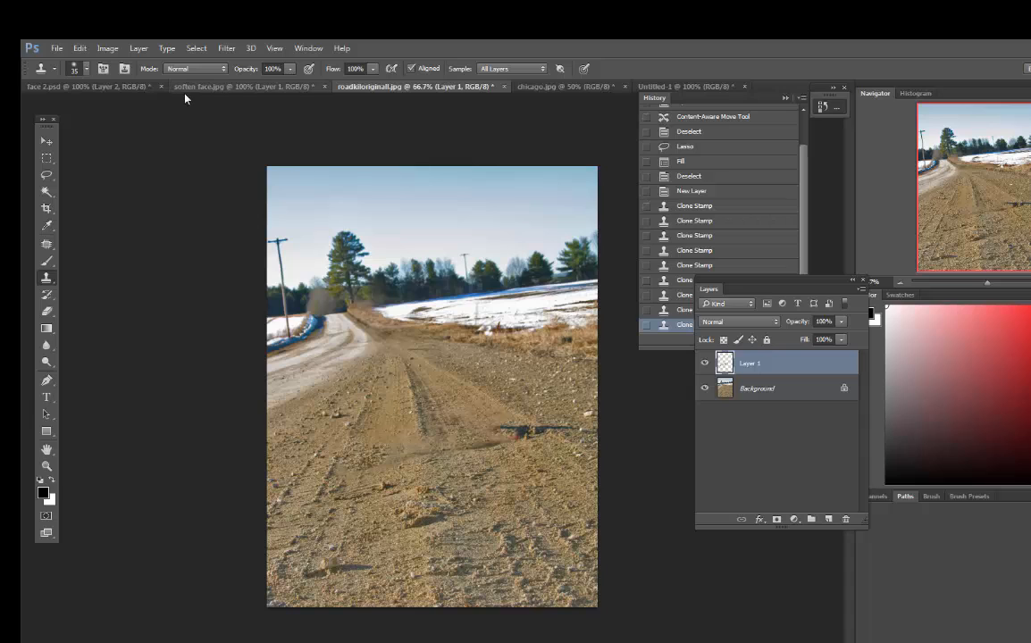
- In chicago.jpg, move the isolated tower next to the tall dark building with the Content-Aware Move Tool in Move mode, and deselect
left_click(537, 86)
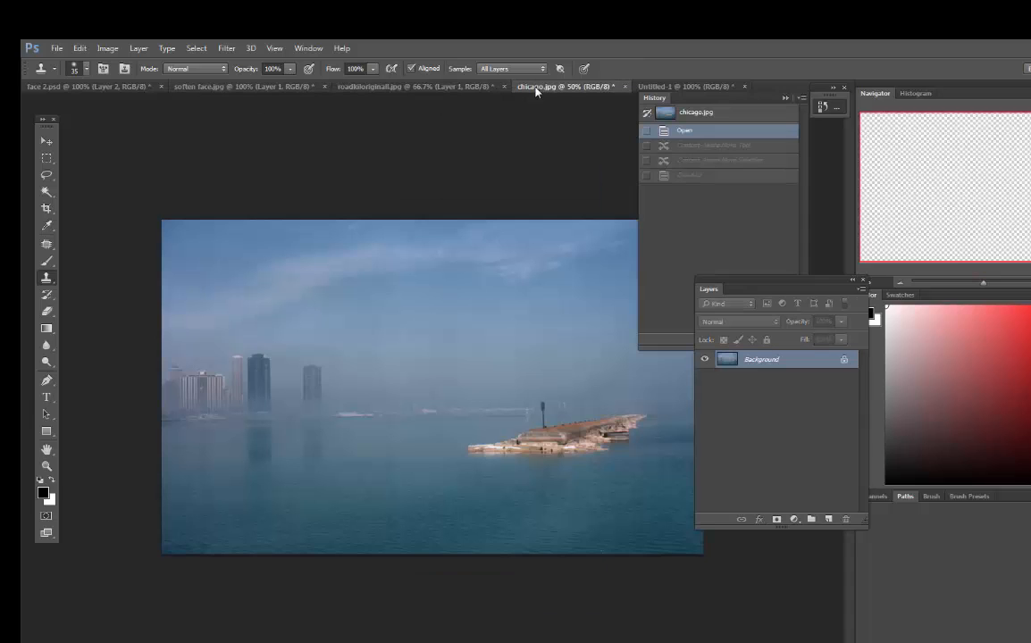
left_click(46, 243)
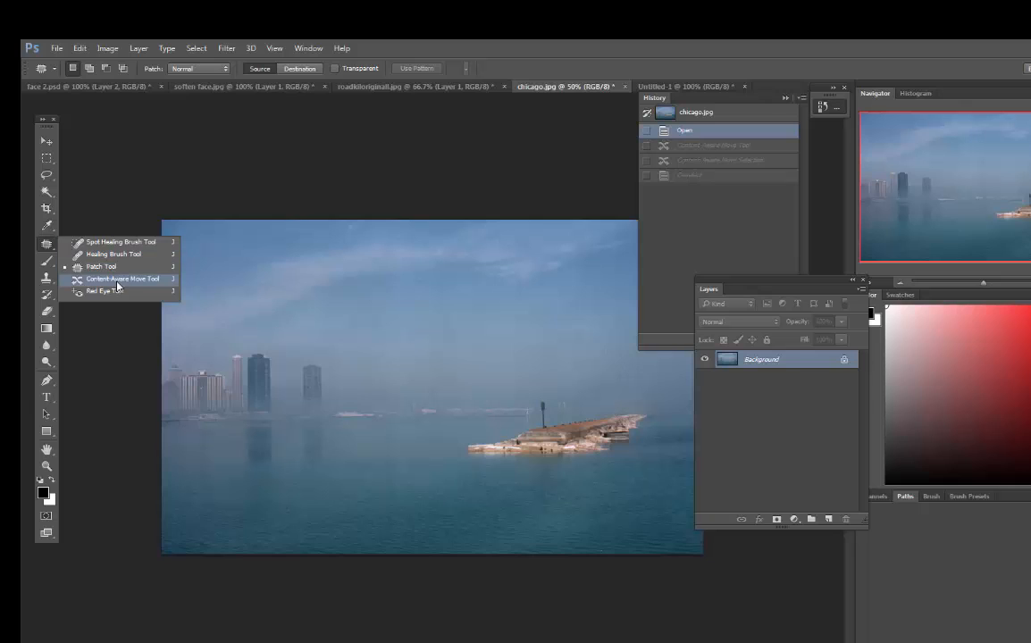
left_click(117, 279)
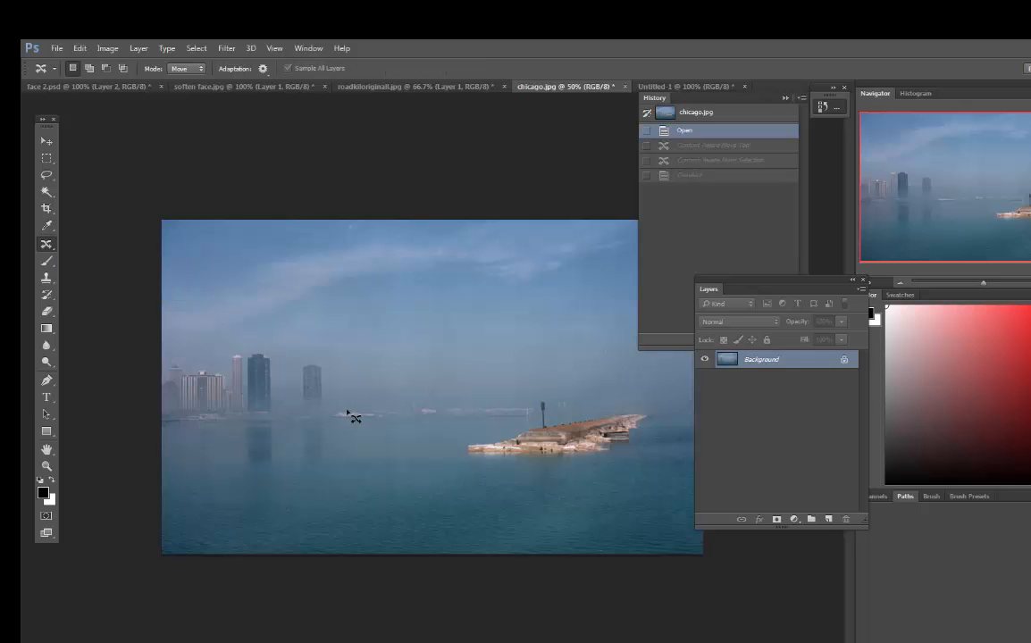
mouse_move(326, 414)
left_mouse_down()
mouse_move(322, 362)
mouse_move(300, 364)
mouse_move(303, 405)
left_mouse_up()
left_click_drag(328, 414, 325, 416)
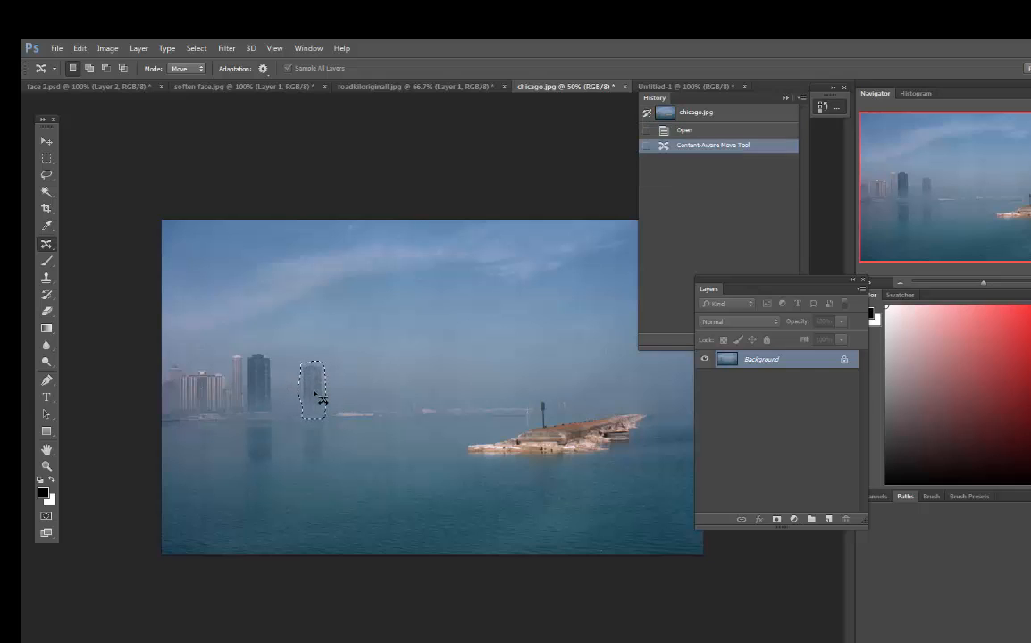
left_click_drag(319, 400, 291, 393)
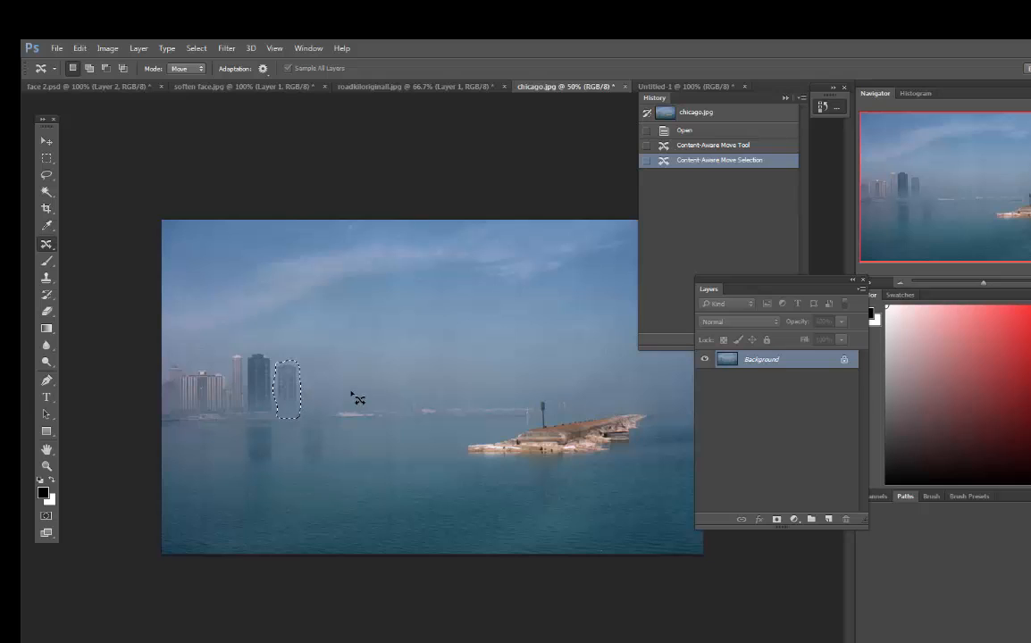
key("ctrl+d")
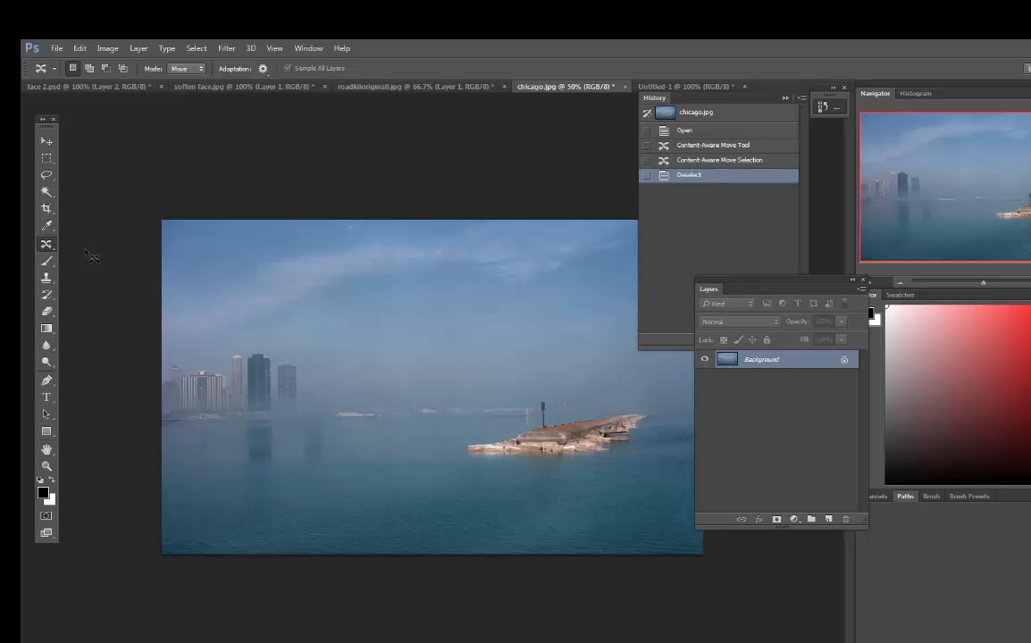
- Choose the Red Eye Tool and open the red eye practice image from the digitalImaging folder
right_click(49, 246)
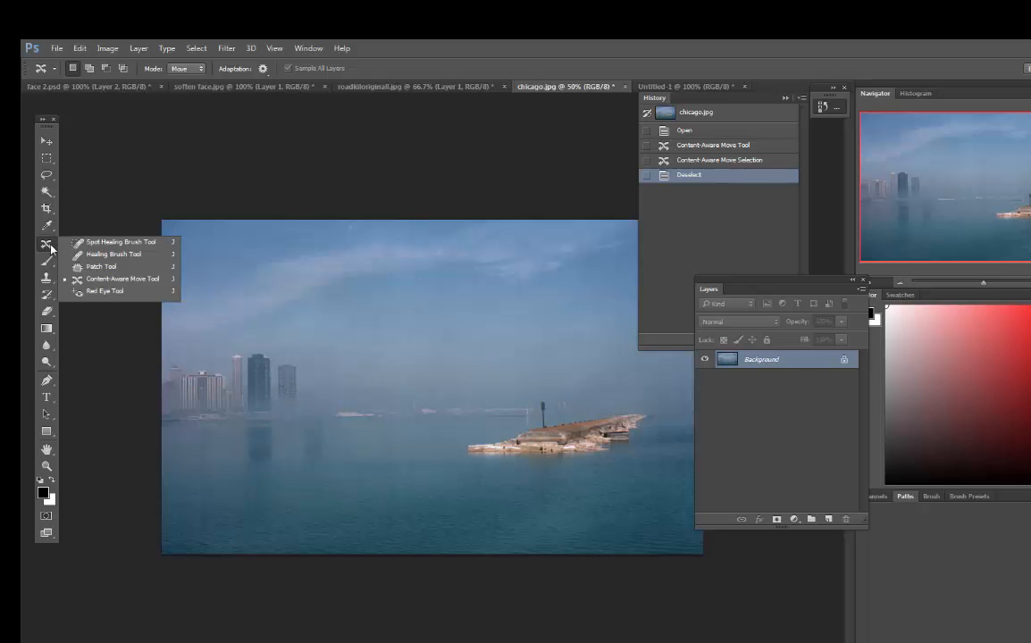
left_click(115, 294)
left_click(57, 48)
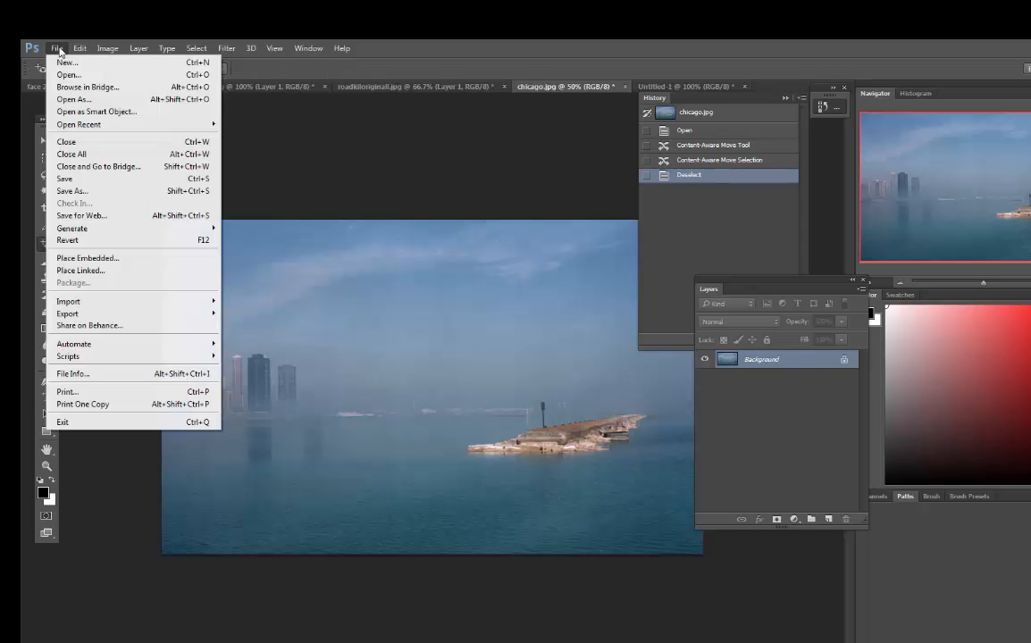
left_click(71, 77)
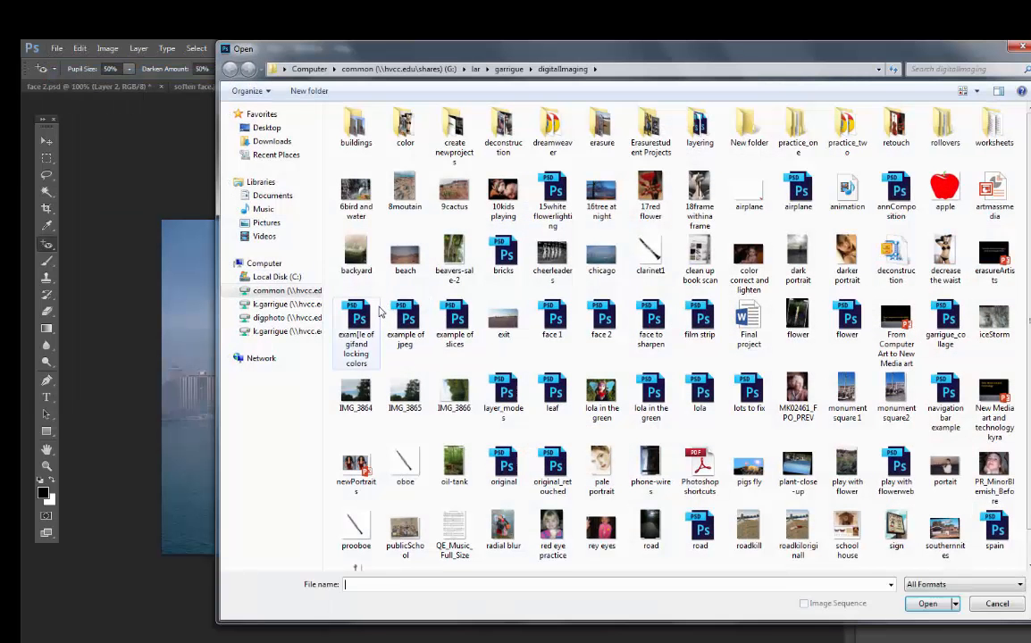
left_click(552, 532)
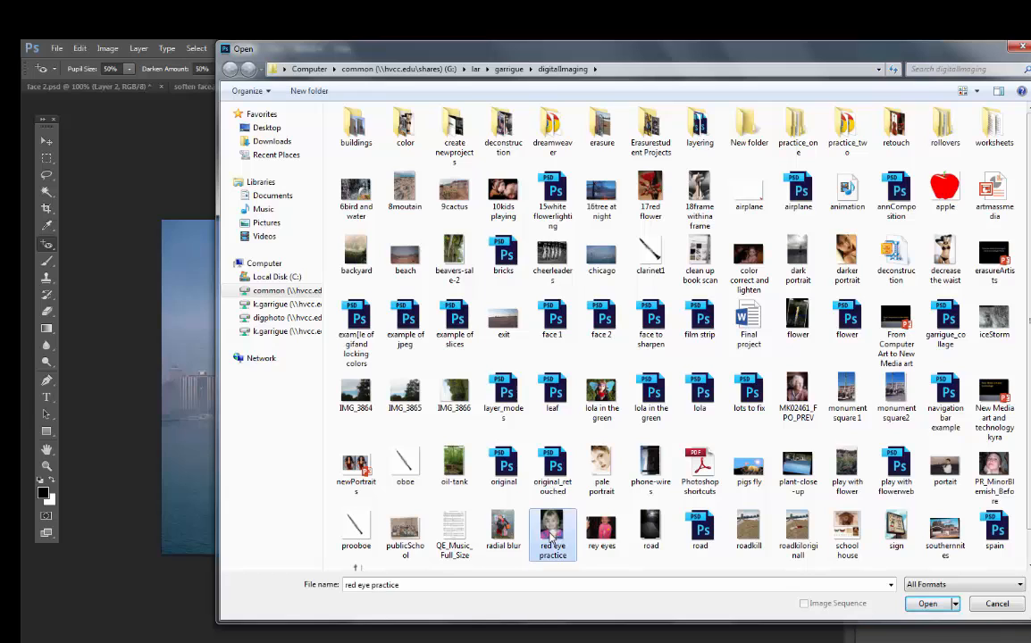
left_click(921, 609)
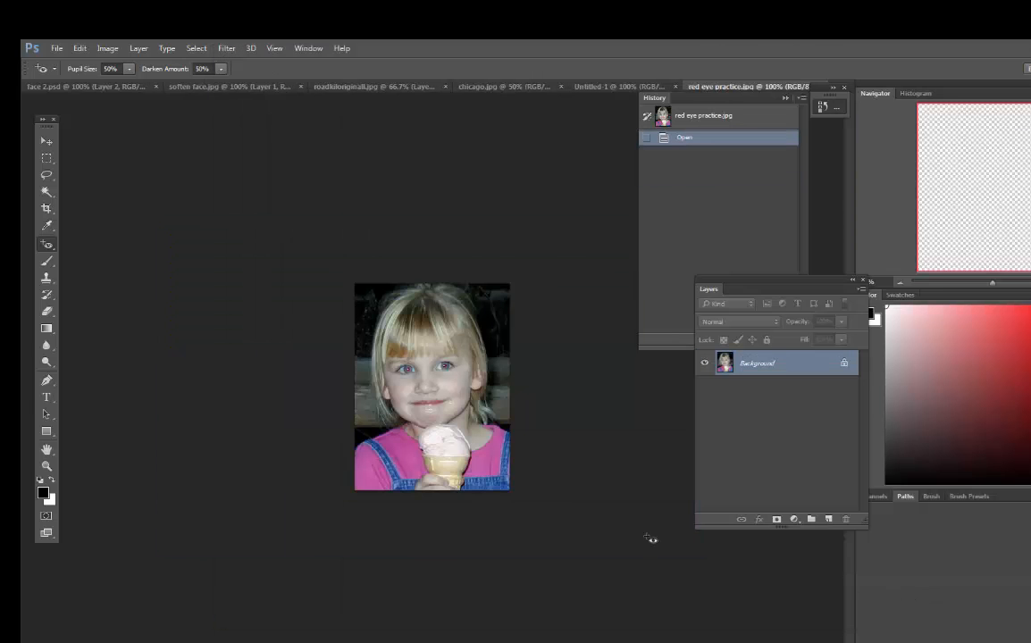
- Remove the red from both of the girl's pupils with the Red Eye Tool at 50% pupil size and 50% darken amount
left_click(46, 466)
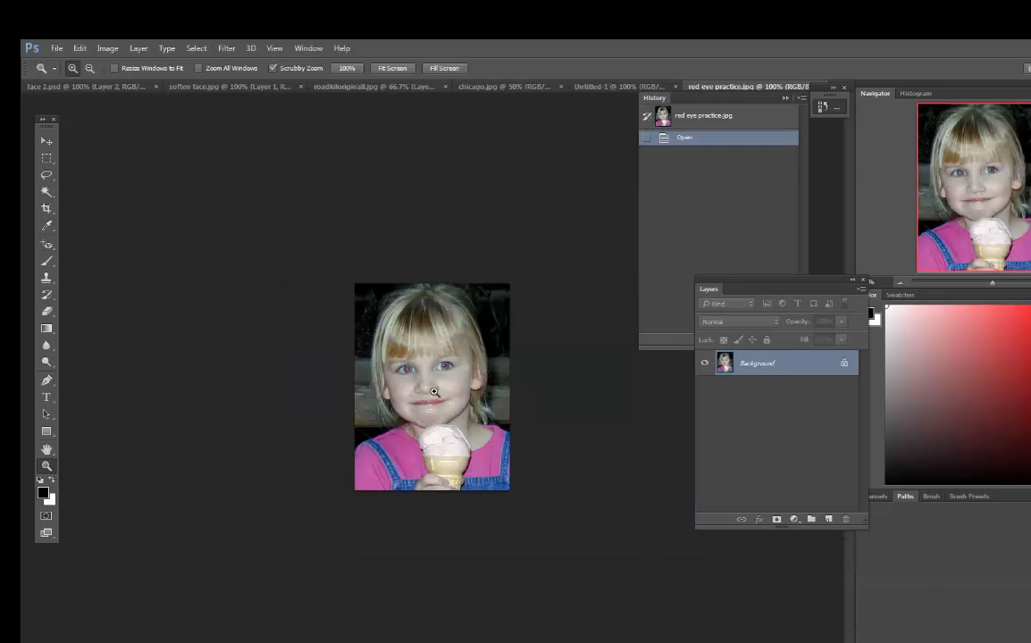
left_click(392, 353)
left_click(434, 402)
left_click(434, 402)
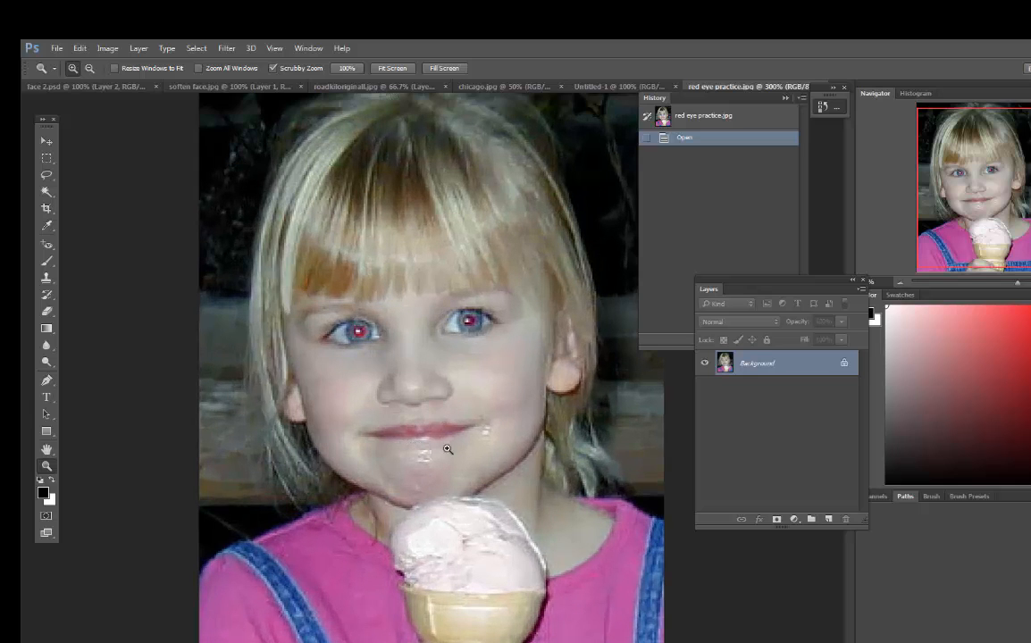
left_click(46, 245)
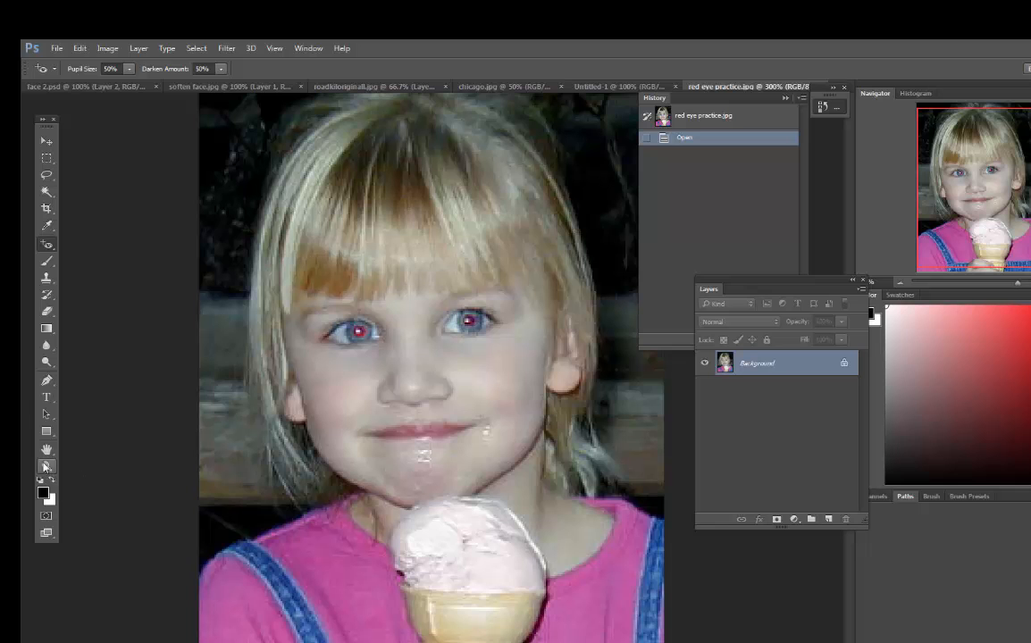
left_click(46, 465)
left_click(378, 349)
left_click(363, 350)
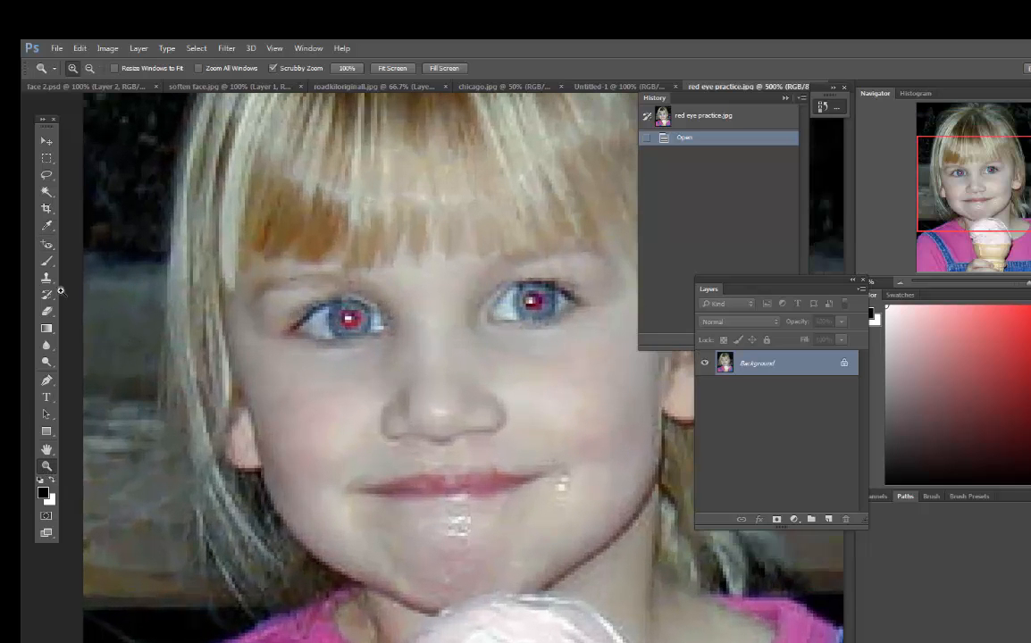
left_click(47, 245)
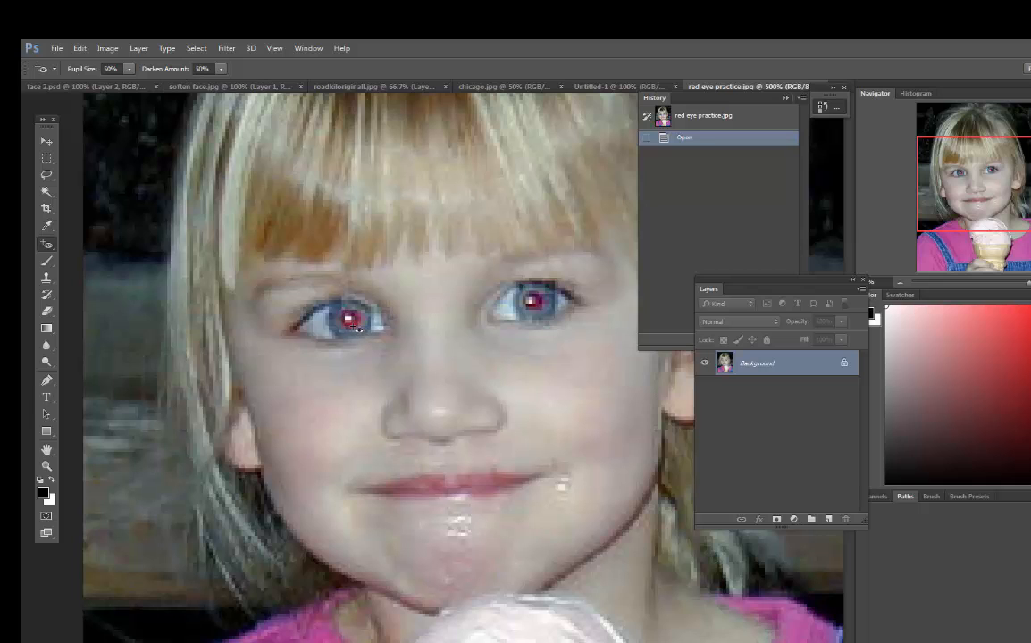
left_click(366, 327)
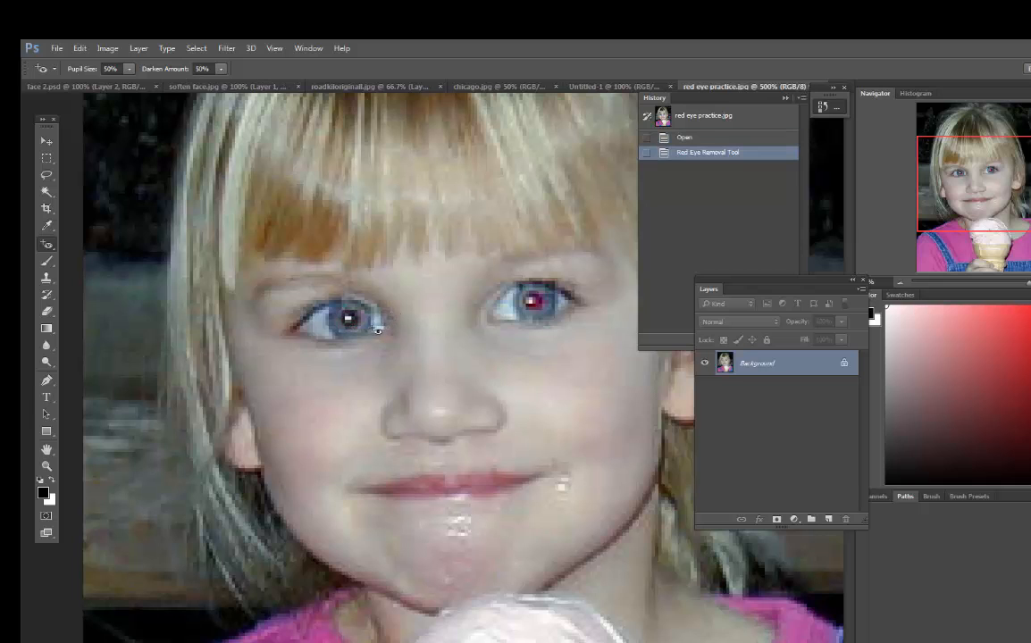
left_click(541, 310)
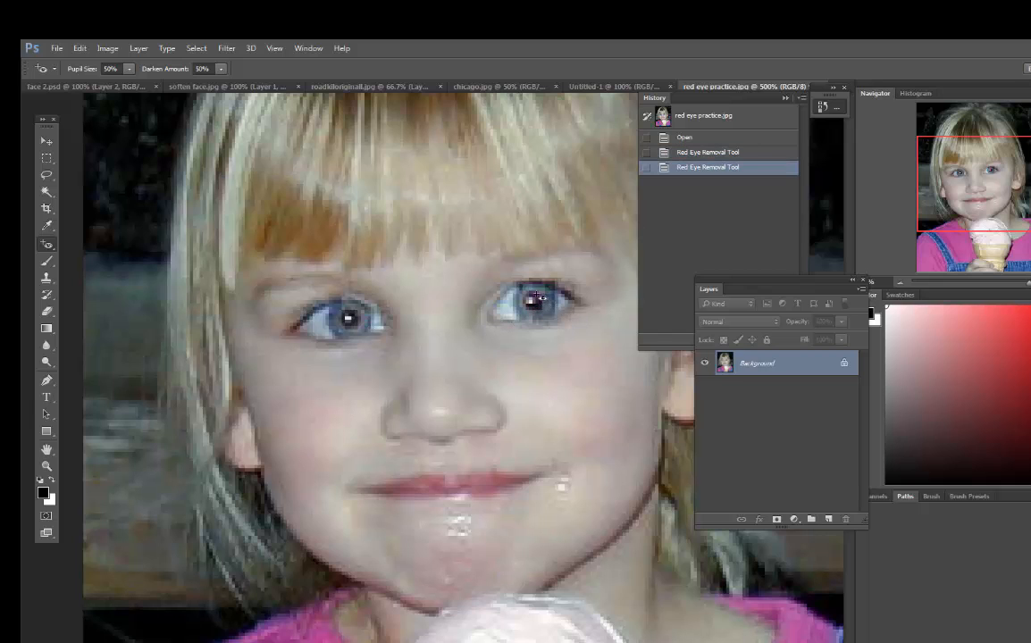
left_click(536, 298)
left_click(545, 302)
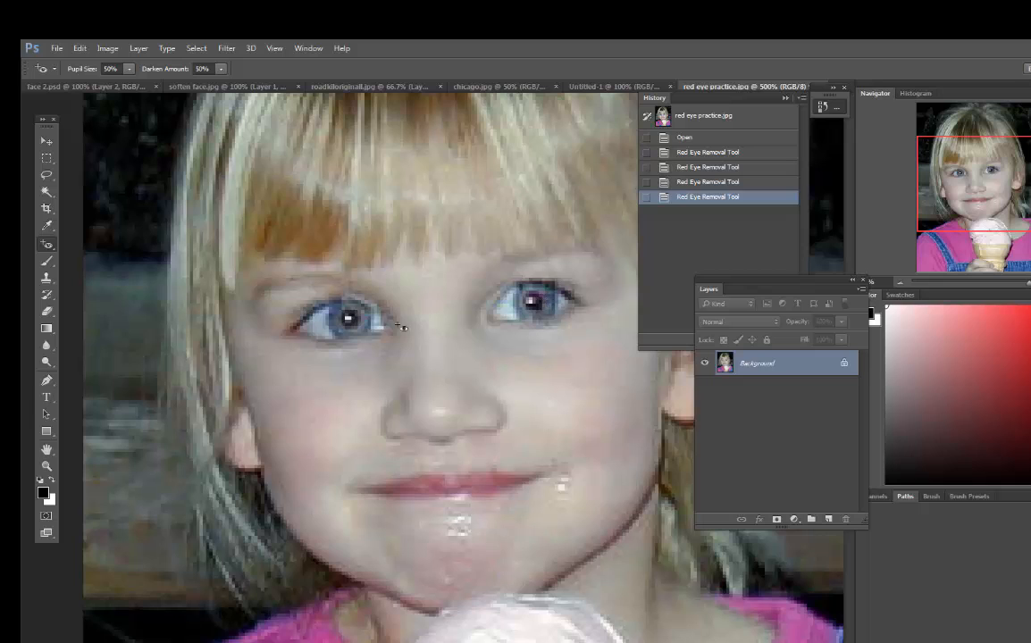
- Try recoloring the girl's bangs and side hair with the Color Replacement Tool using pink sampled from her shirt, and revert to the Open history state
left_click(50, 245)
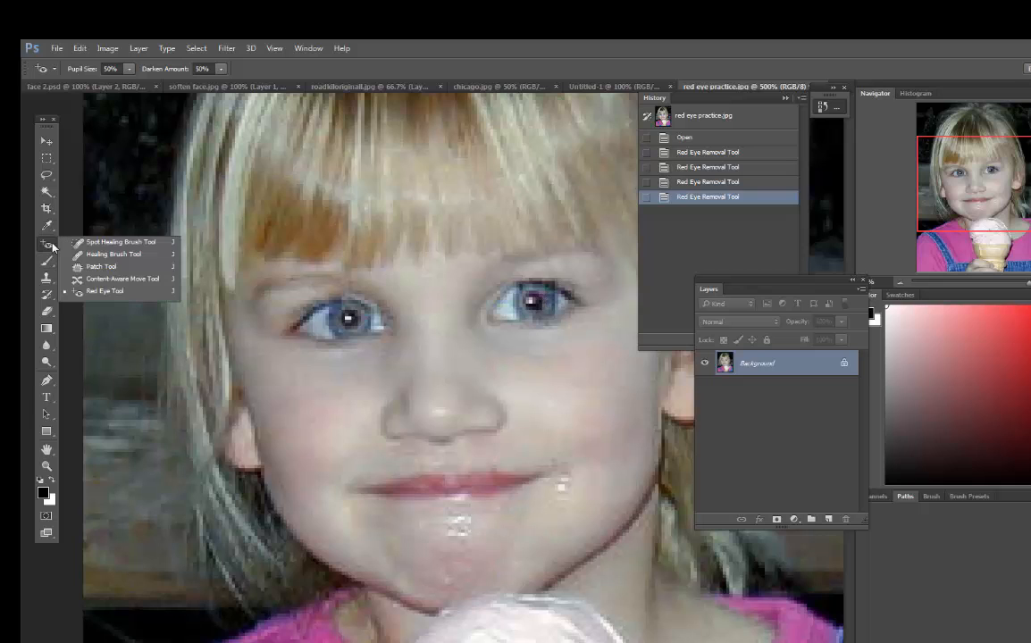
left_click(49, 261)
left_click(48, 261)
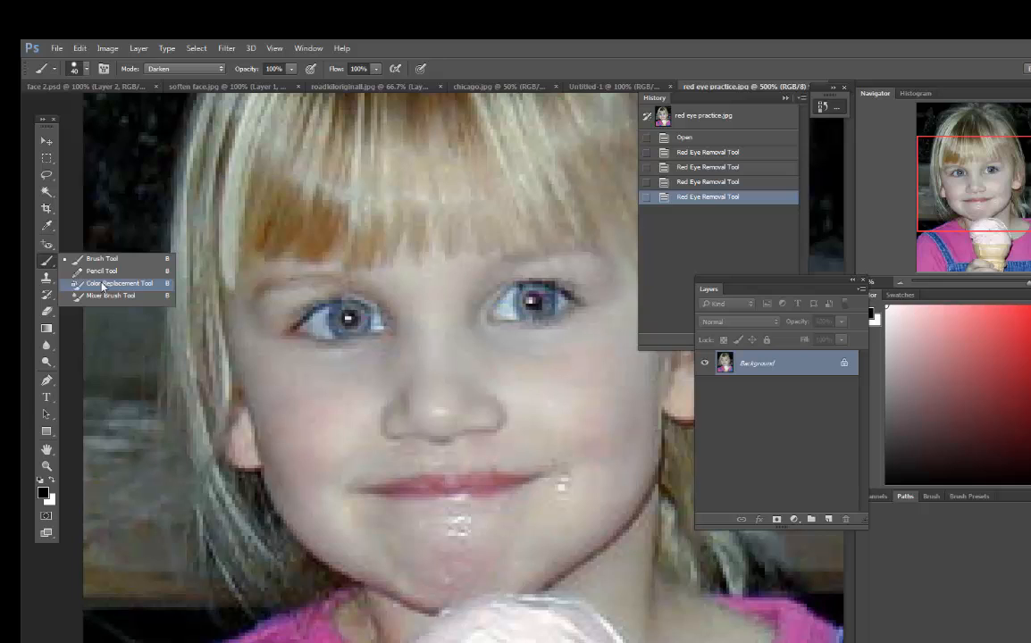
left_click(96, 284)
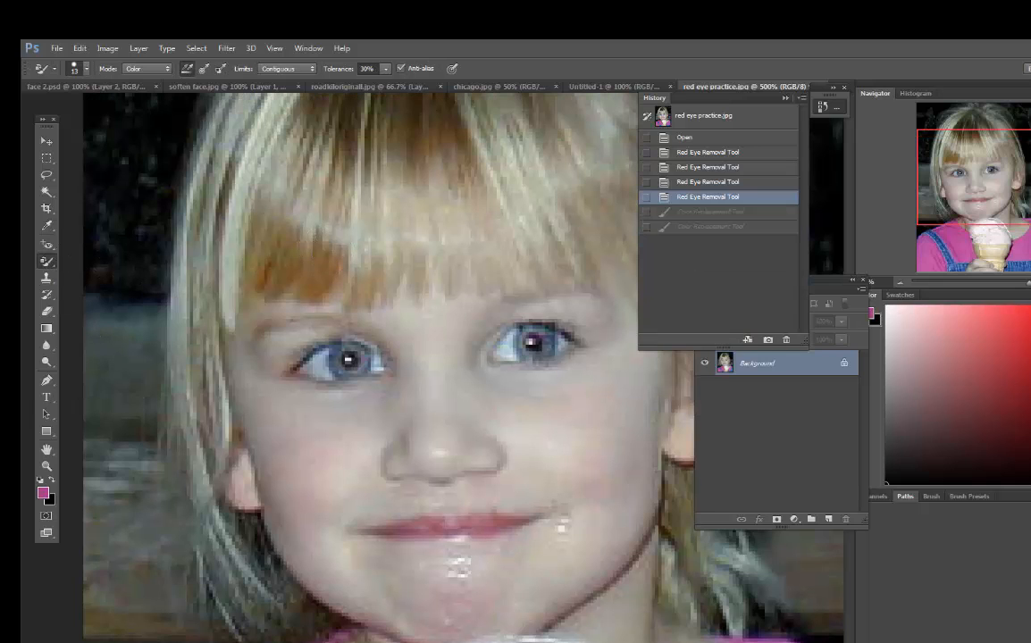
scroll(309, 590, "down", 3)
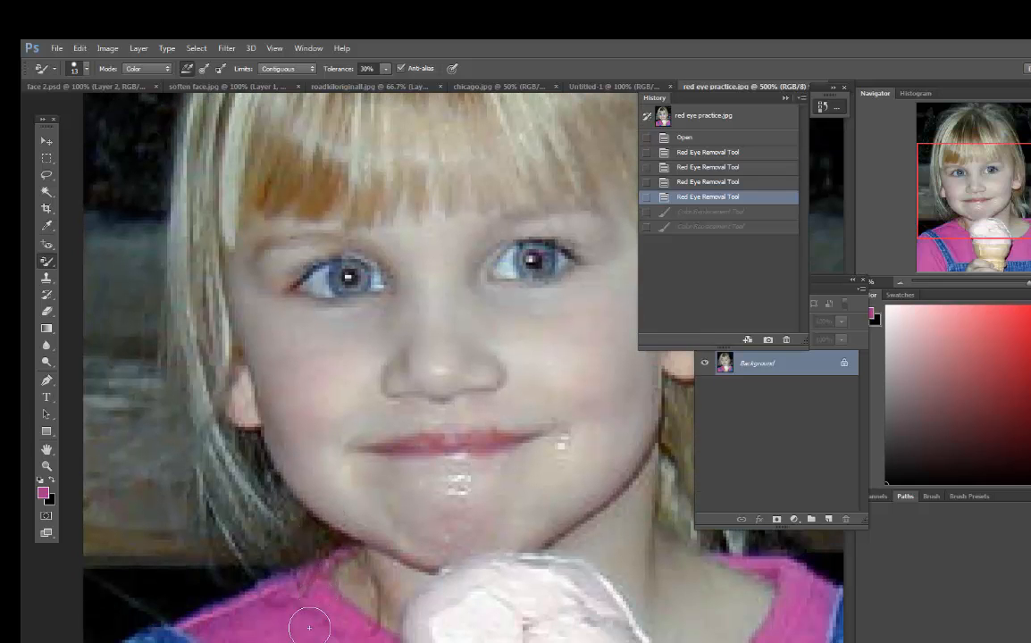
left_click(303, 639, "alt")
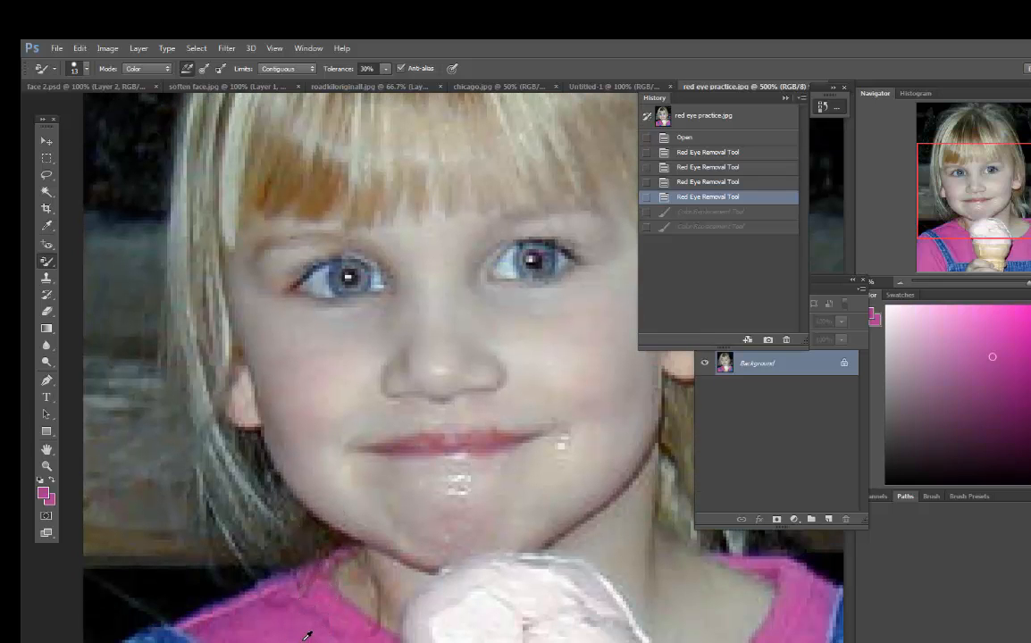
scroll(307, 636, "up", 5)
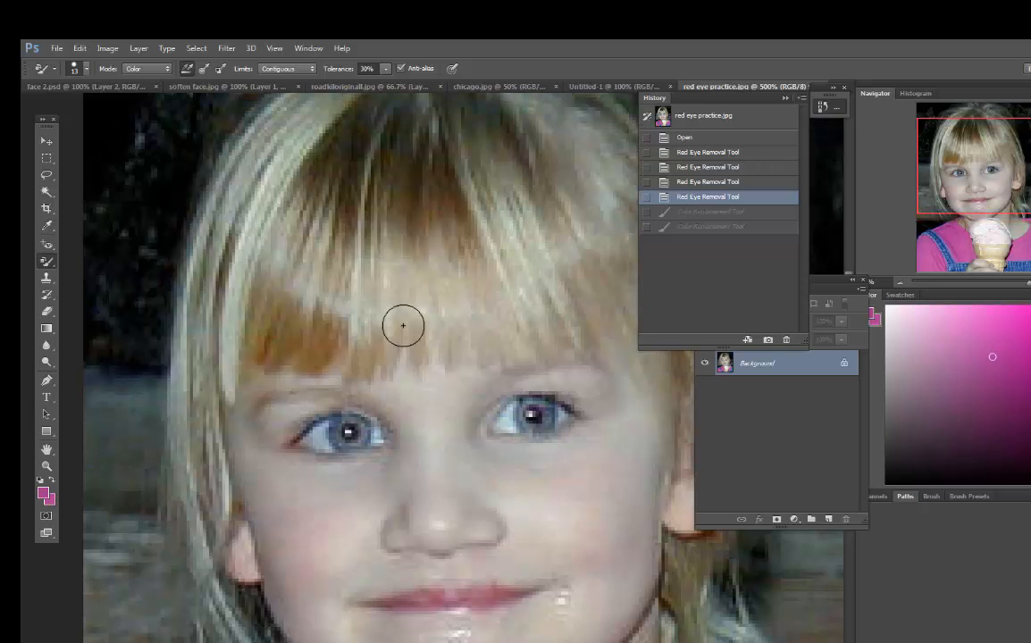
mouse_move(376, 340)
left_mouse_down()
mouse_move(381, 220)
mouse_move(366, 309)
mouse_move(373, 167)
mouse_move(328, 271)
mouse_move(364, 164)
mouse_move(310, 238)
mouse_move(363, 131)
mouse_move(302, 226)
mouse_move(329, 159)
mouse_move(266, 281)
mouse_move(266, 344)
mouse_move(364, 356)
mouse_move(334, 314)
mouse_move(342, 307)
mouse_move(310, 284)
mouse_move(289, 305)
mouse_move(302, 280)
mouse_move(343, 294)
mouse_move(375, 339)
mouse_move(391, 341)
mouse_move(388, 354)
mouse_move(421, 150)
mouse_move(401, 166)
mouse_move(379, 110)
mouse_move(321, 168)
mouse_move(318, 143)
mouse_move(277, 195)
mouse_move(328, 116)
mouse_move(307, 112)
mouse_move(266, 141)
mouse_move(274, 127)
mouse_move(262, 134)
mouse_move(265, 121)
mouse_move(257, 132)
mouse_move(219, 213)
mouse_move(260, 166)
mouse_move(232, 266)
mouse_move(271, 178)
mouse_move(244, 260)
mouse_move(228, 384)
mouse_move(232, 284)
mouse_move(224, 257)
mouse_move(213, 315)
mouse_move(215, 234)
mouse_move(192, 297)
left_mouse_up()
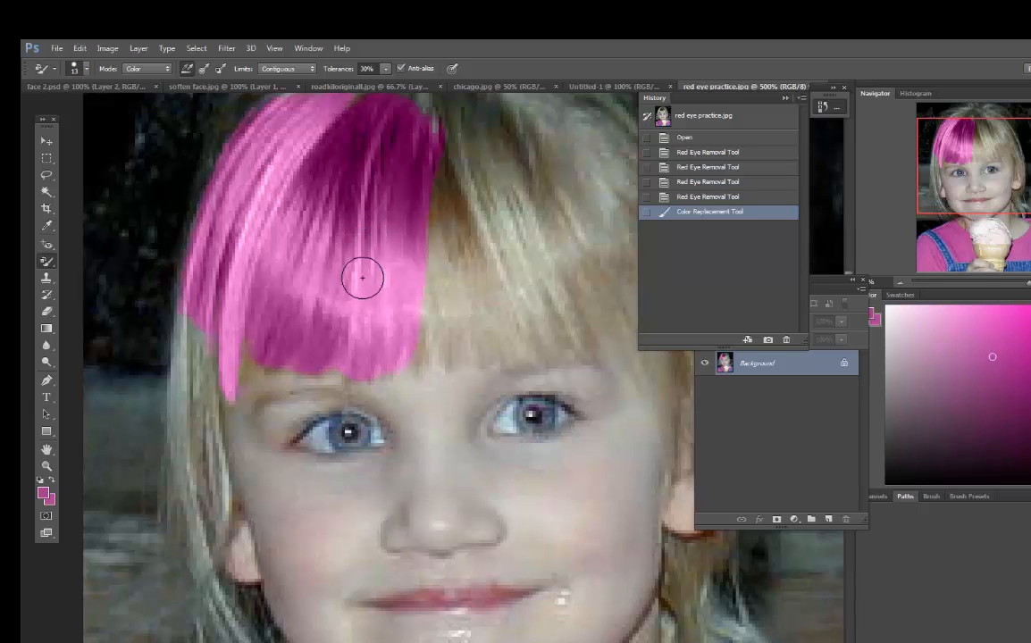
mouse_move(192, 300)
left_mouse_down()
mouse_move(179, 375)
mouse_move(183, 492)
mouse_move(183, 375)
mouse_move(188, 451)
mouse_move(215, 281)
left_mouse_up()
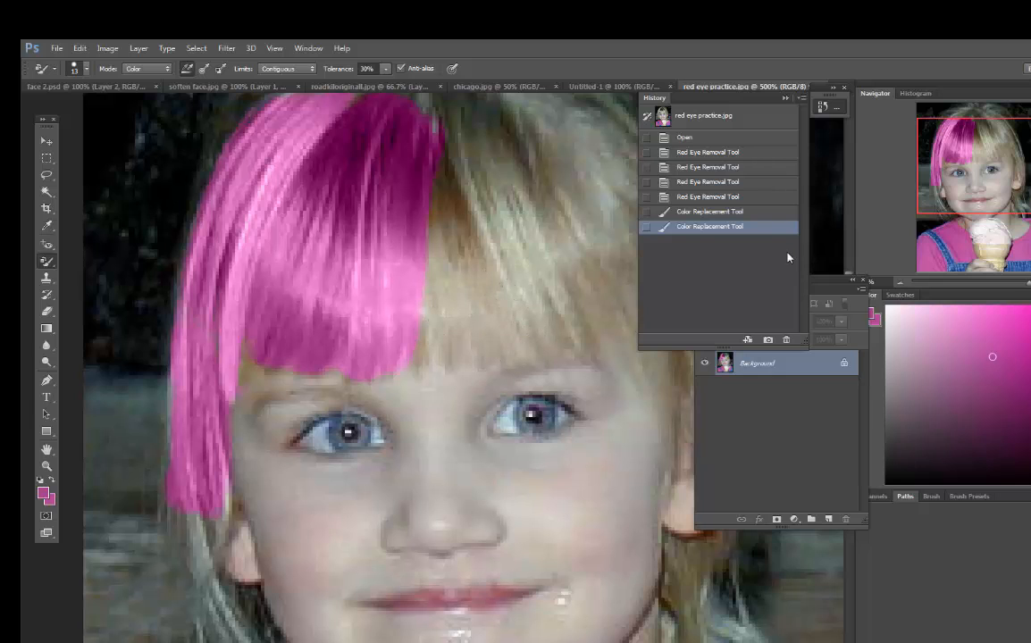
left_click(684, 138)
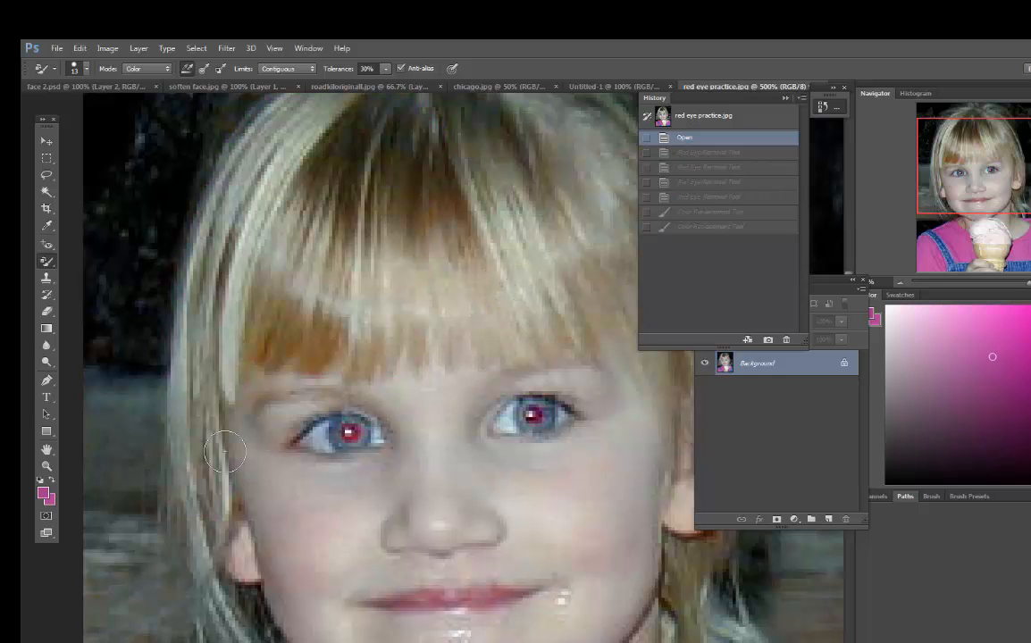
- Examine the red pupil of the eye on the photo's left side at pixel level, at 3200% magnification
left_click(47, 466)
left_click(352, 442)
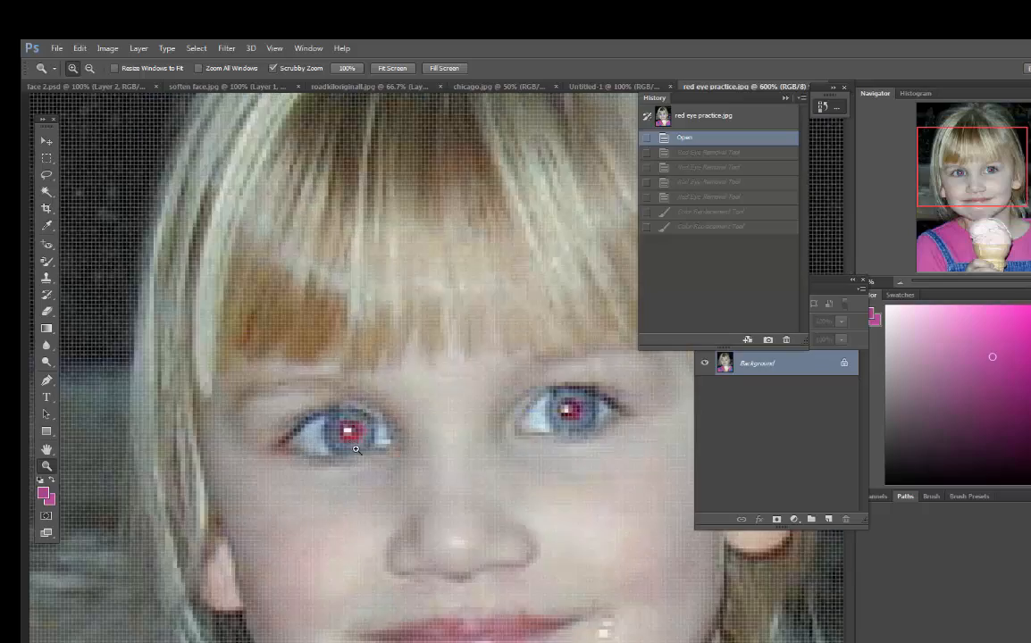
left_click(353, 444)
left_click(355, 448)
left_click(357, 452)
left_click(357, 453)
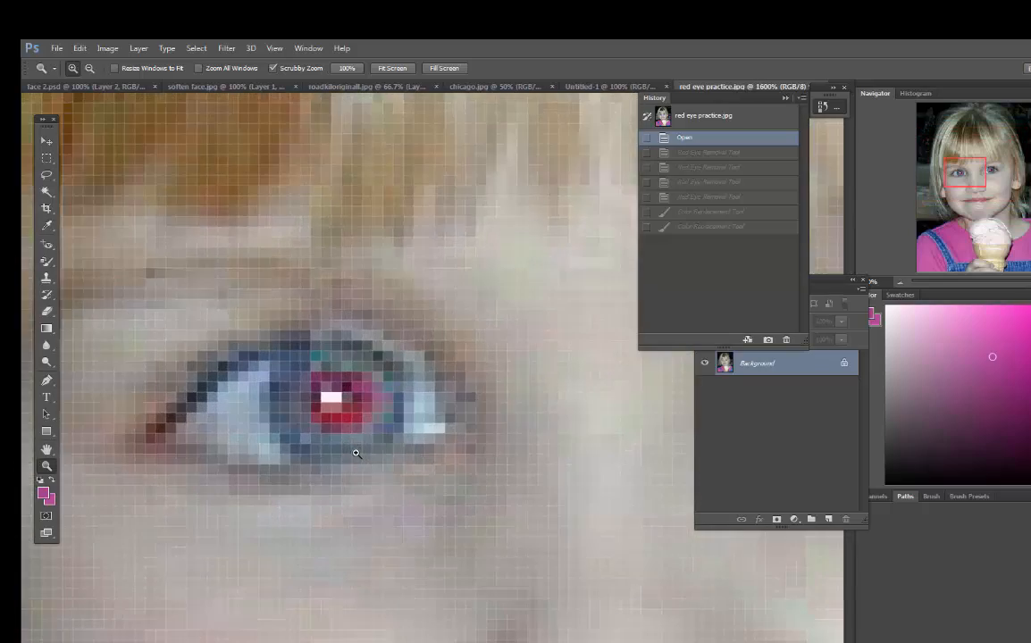
left_click(356, 451)
left_click(347, 439)
scroll(347, 436, "up", 2)
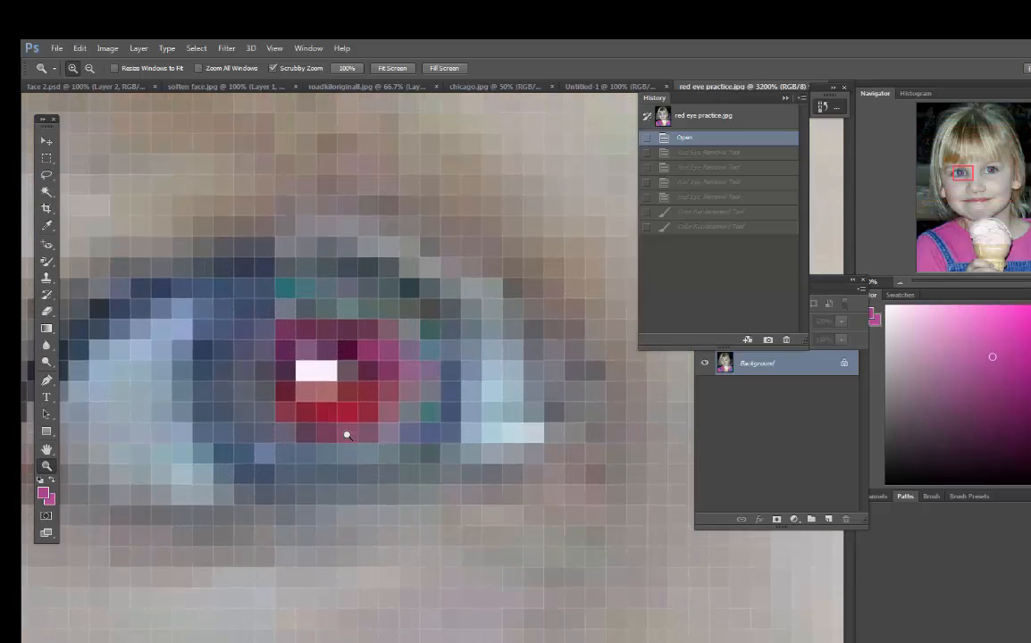
scroll(347, 436, "up", 1)
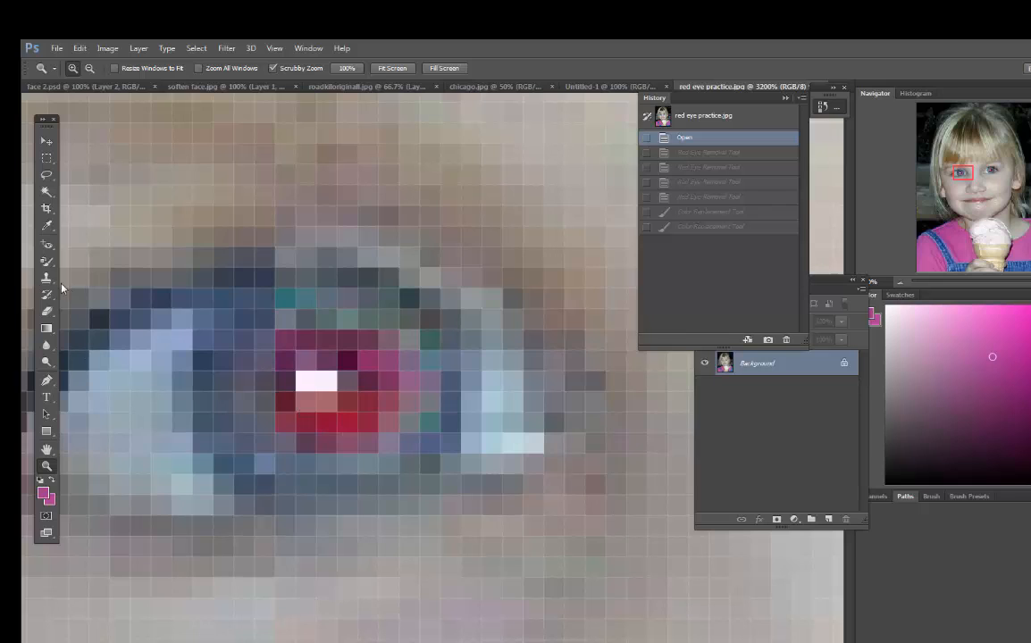
- Try removing the red from the magnified pupil with the Red Eye Tool at 50% pupil size and 50% darken amount, and revert to the Open history state
left_click(47, 244)
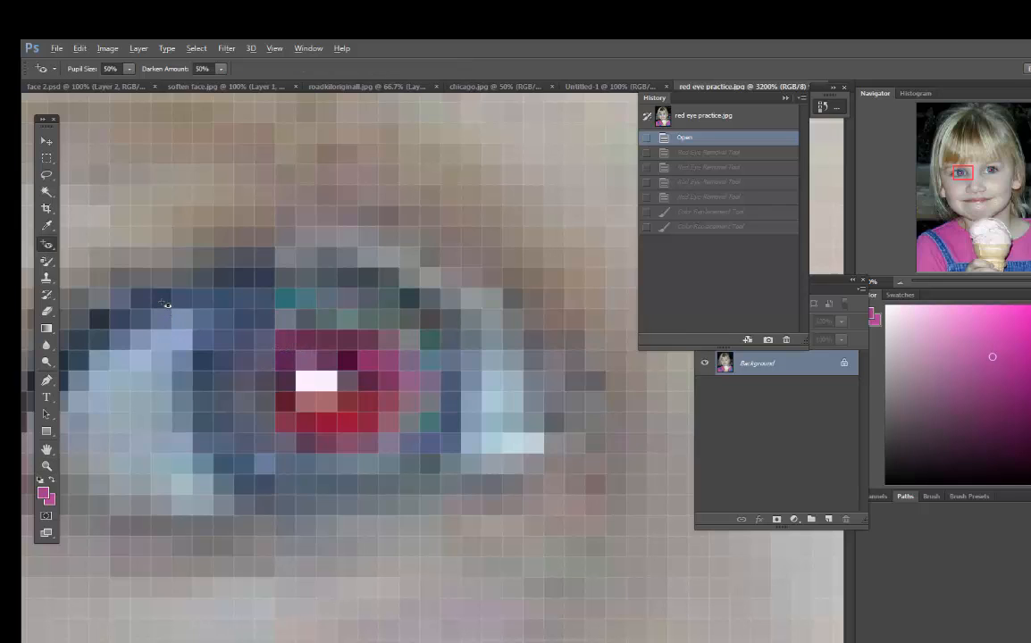
left_click(308, 367)
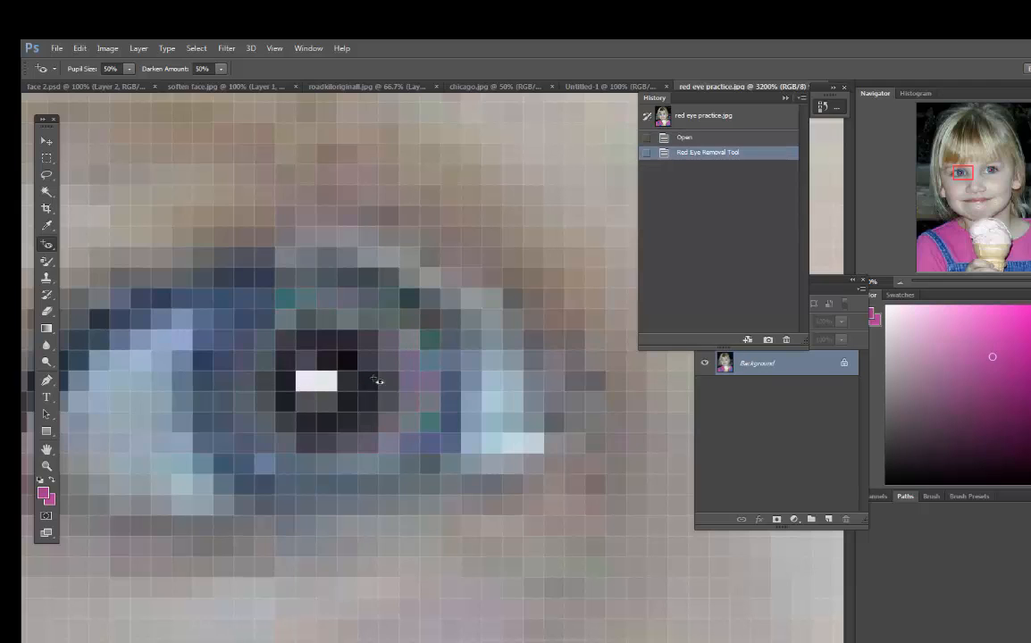
left_click(49, 249)
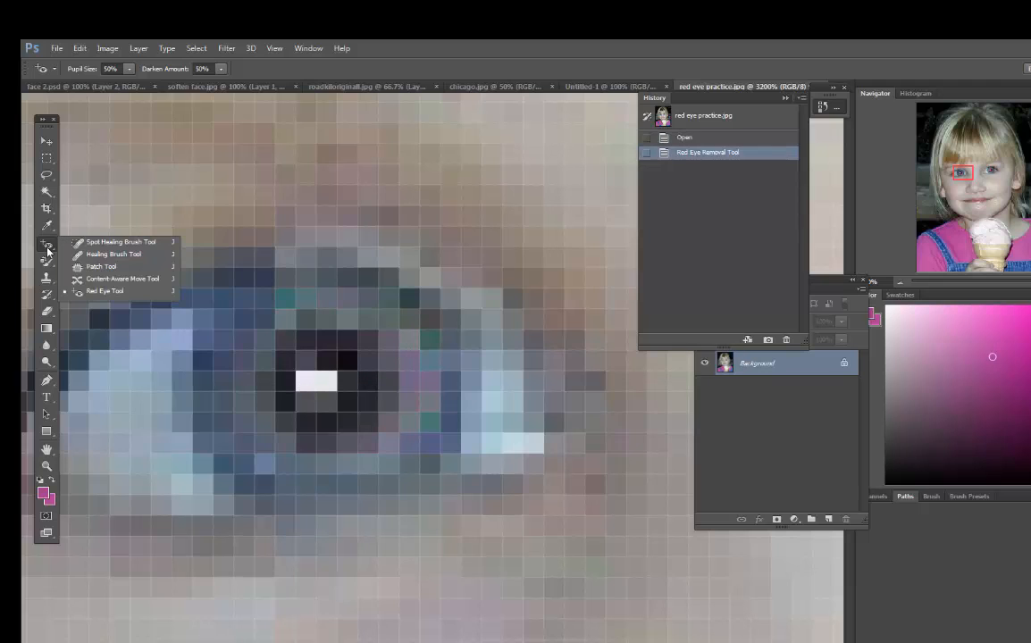
left_click(684, 139)
- Reduce the Color Replacement Tool's brush size to 1 and sample a dark color from the upper lash line of the magnified eye
left_click(48, 262)
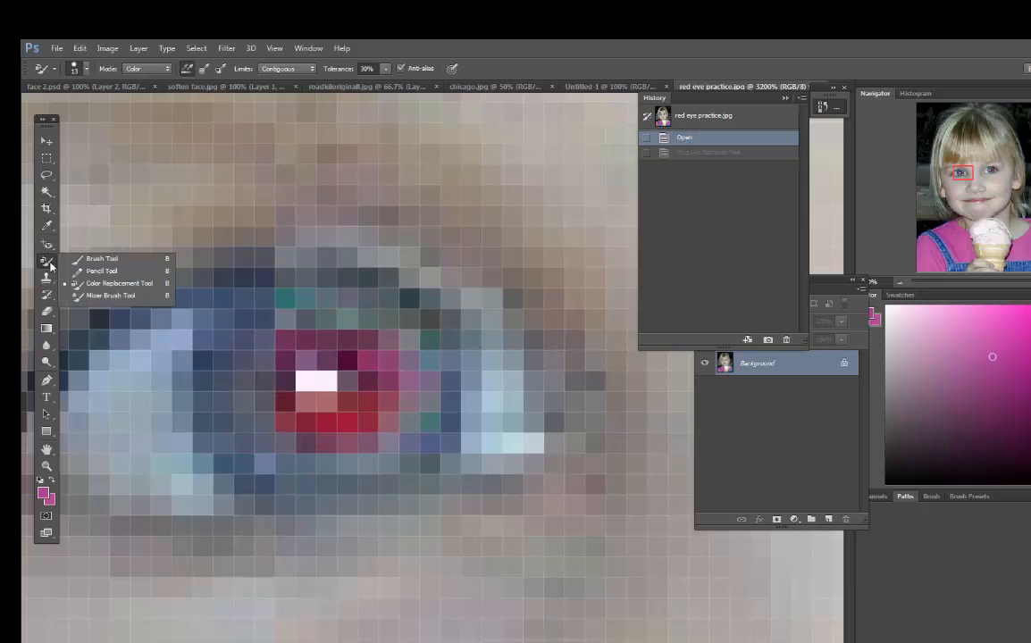
left_click(119, 283)
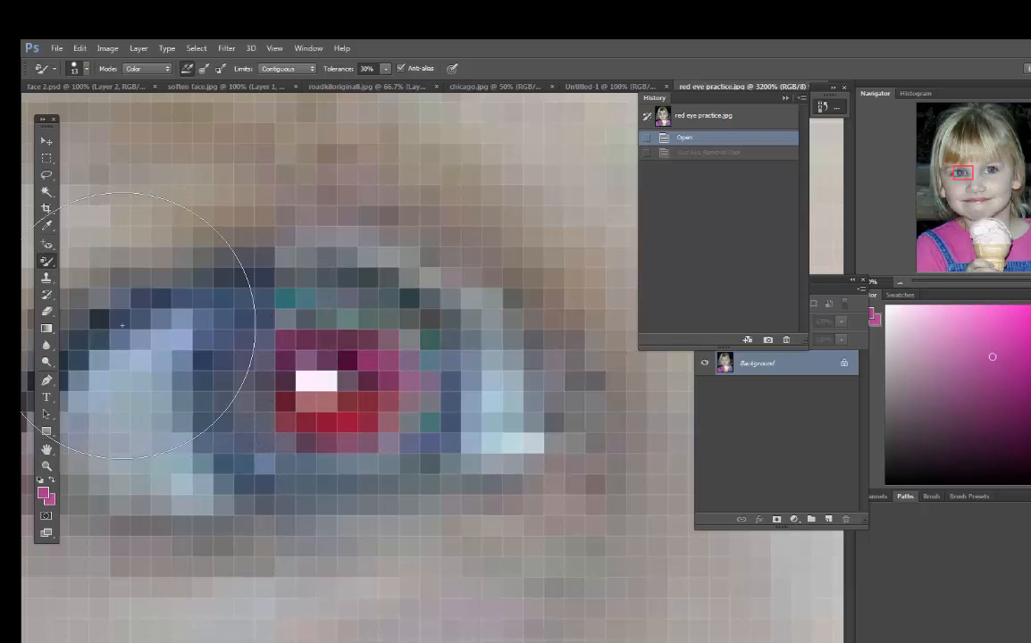
key("bracketleft")
key("bracketleft")
key("bracketleft")
key("bracketleft")
key("bracketleft")
key("bracketleft")
key("bracketleft")
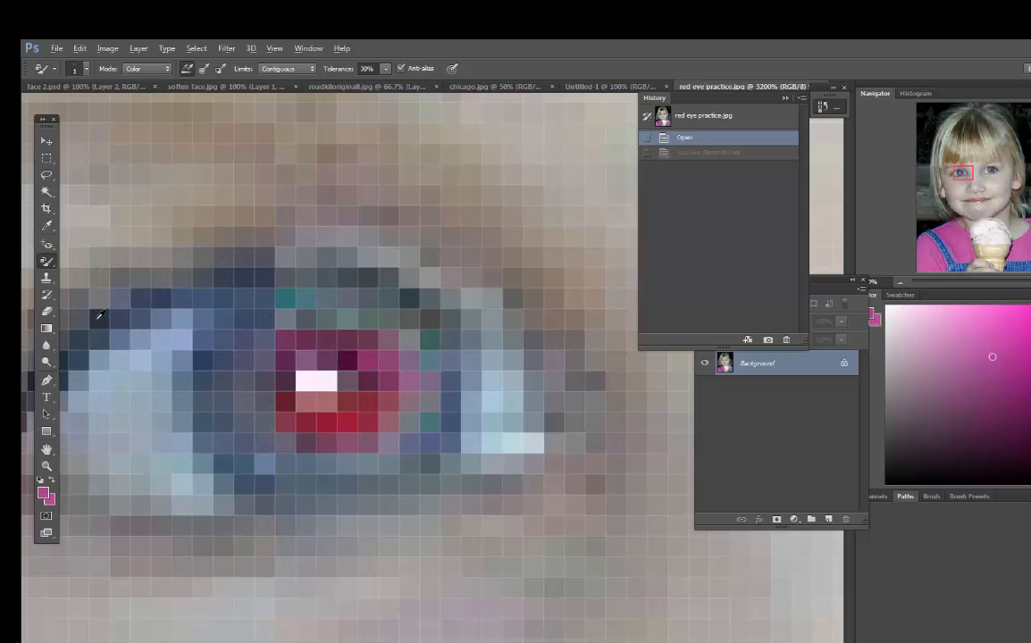
left_click(101, 314, "alt")
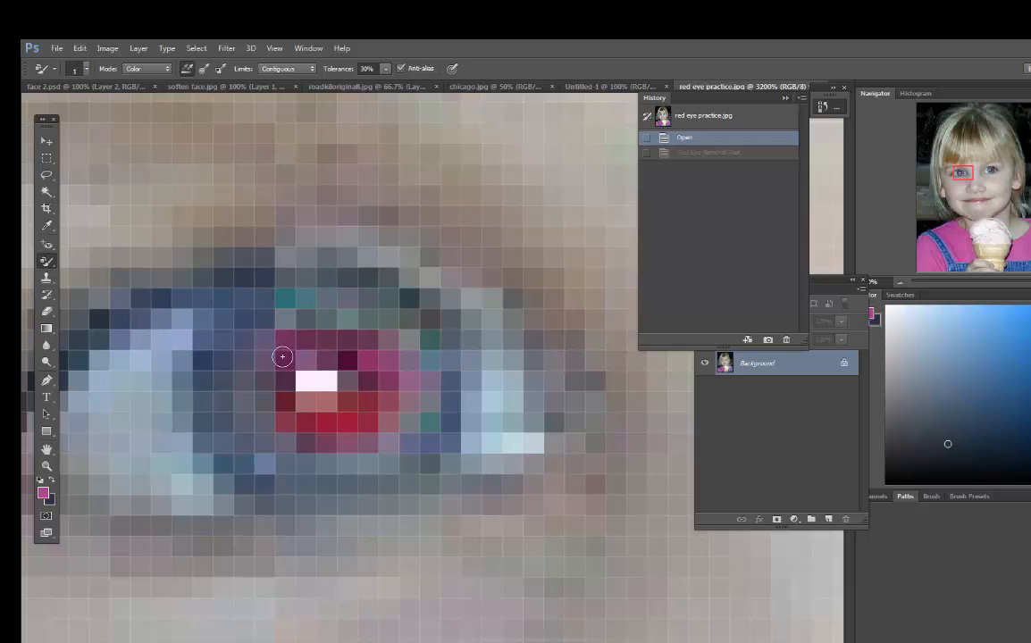
- Swap the foreground and background colors and recolor the red pixels of the magnified pupil with the sampled dark color
left_click(264, 334)
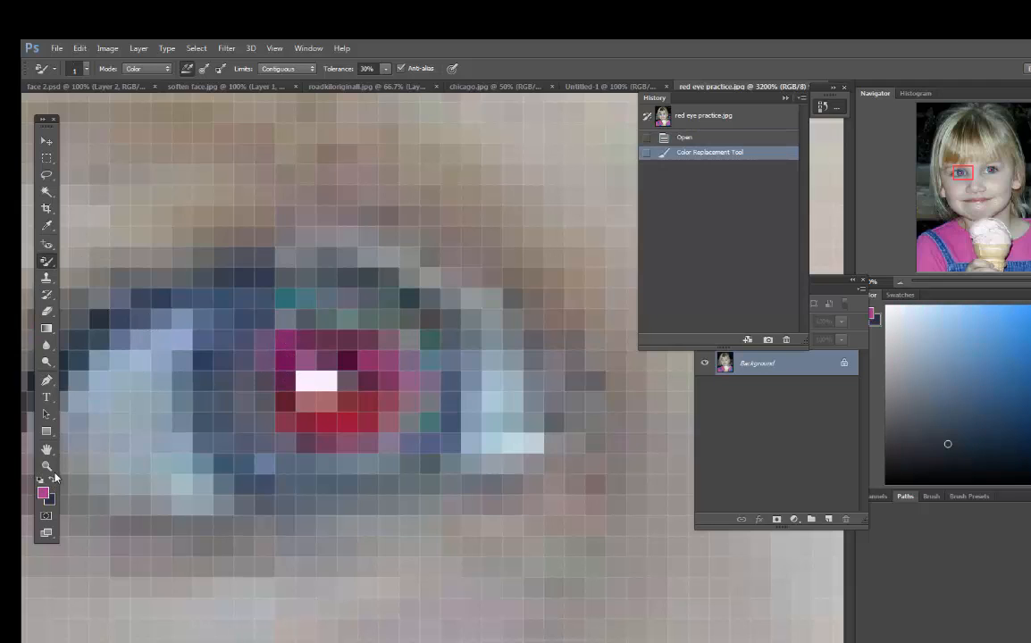
left_click(52, 483)
mouse_move(288, 348)
left_mouse_down()
mouse_move(284, 357)
mouse_move(304, 339)
mouse_move(297, 355)
mouse_move(356, 361)
mouse_move(379, 350)
mouse_move(368, 410)
mouse_move(281, 414)
mouse_move(313, 430)
mouse_move(363, 397)
mouse_move(370, 373)
mouse_move(339, 345)
mouse_move(278, 380)
mouse_move(344, 430)
mouse_move(278, 431)
mouse_move(350, 404)
mouse_move(295, 347)
left_mouse_up()
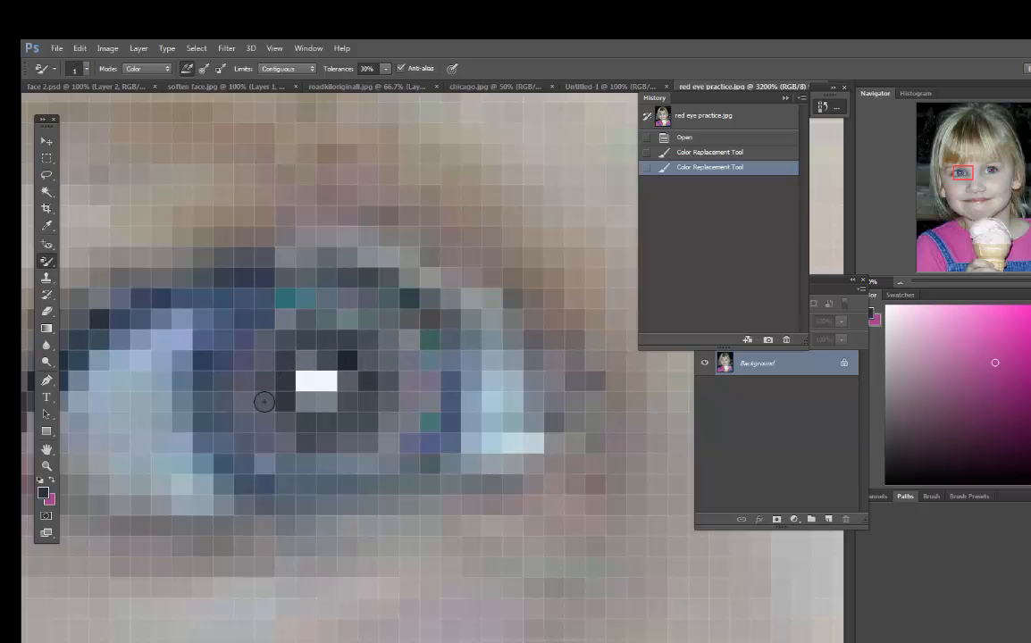
left_click(256, 370)
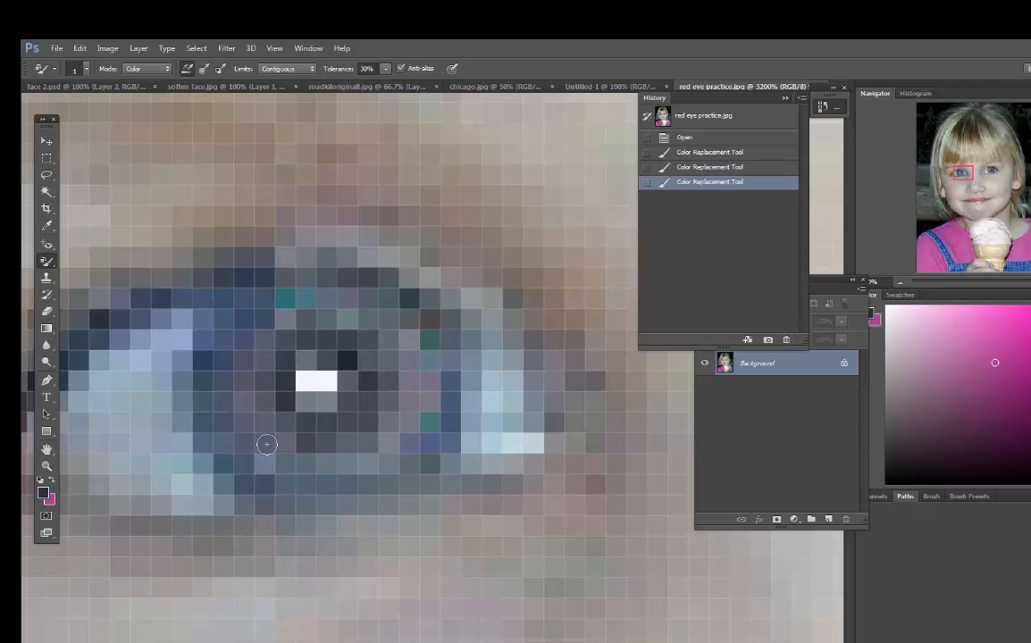
left_click(286, 404)
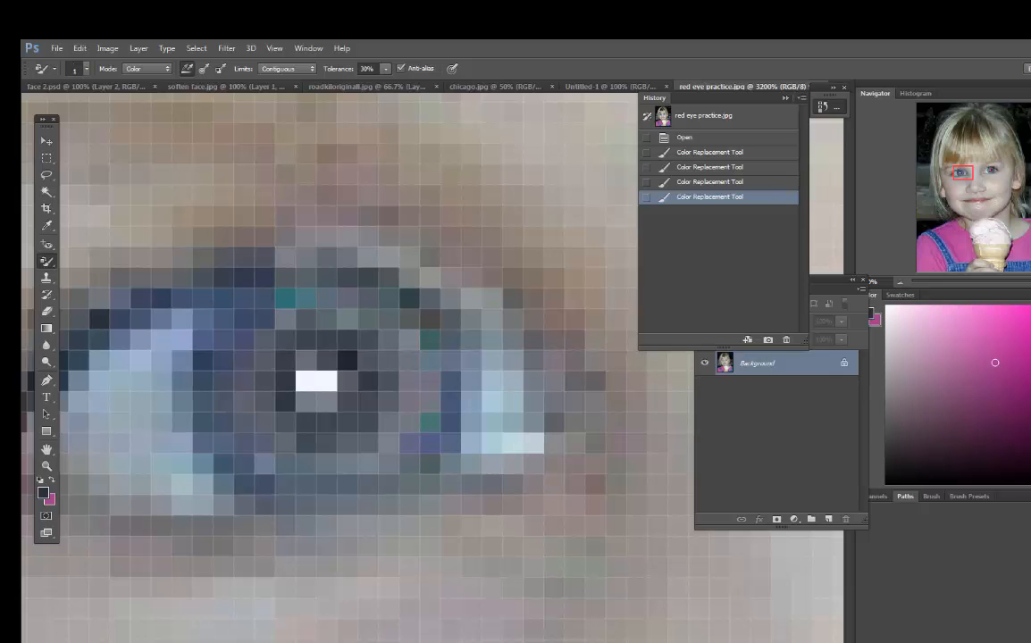
- Remove the red from the girl's other pupil with the Red Eye Tool at 50% pupil size and 50% darken amount, viewing the whole photo at 200%
left_click(47, 466)
left_click(243, 441, "alt")
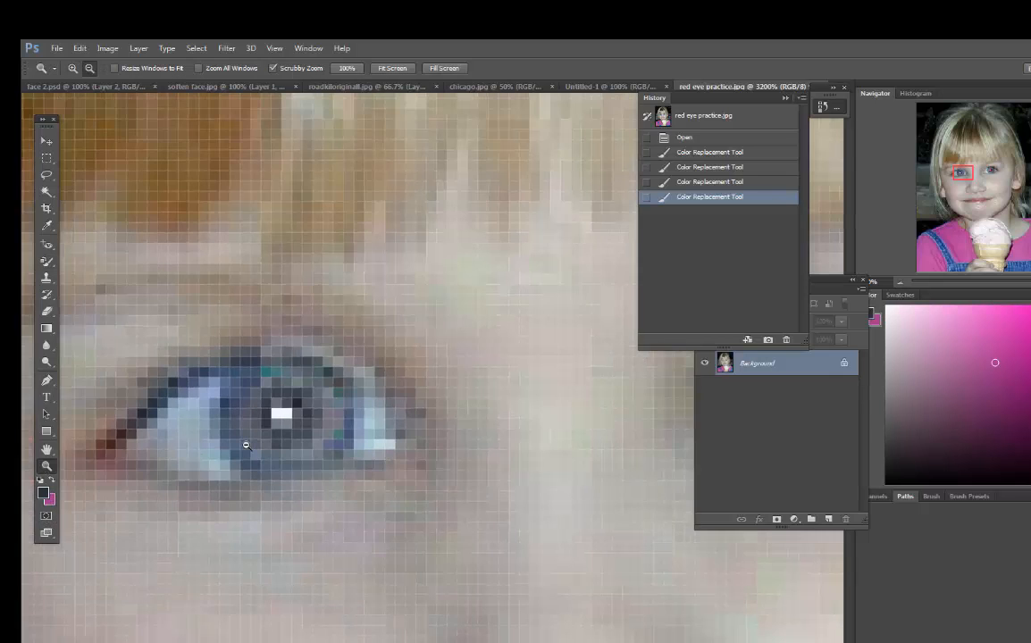
left_click(245, 442, "alt")
left_click(247, 445, "alt")
left_click(247, 445, "alt")
left_click(247, 445, "alt")
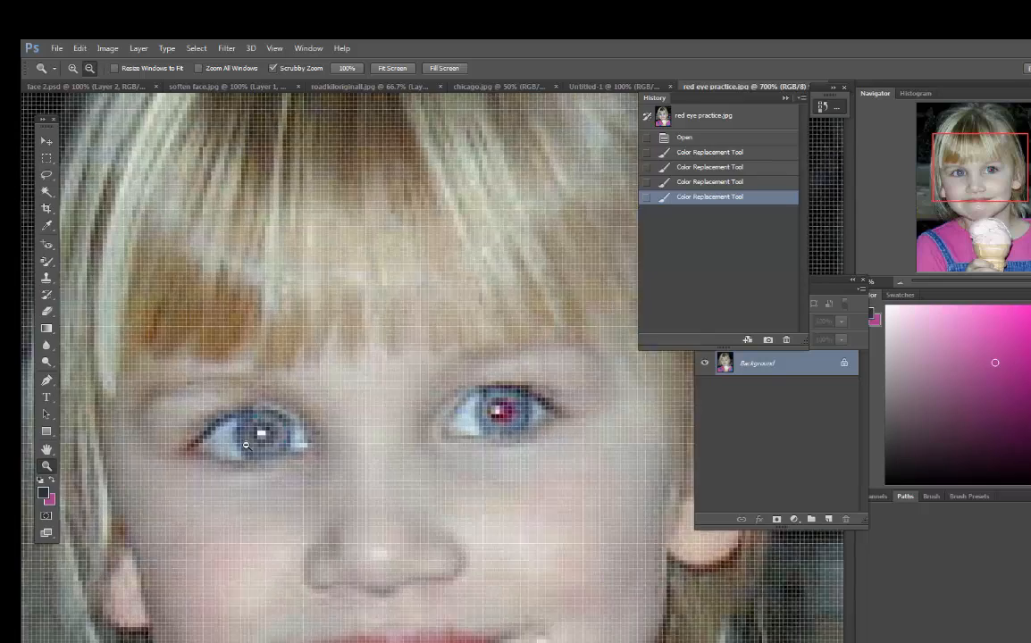
left_click(247, 445, "alt")
left_click(247, 445, "alt")
left_click(246, 445, "alt")
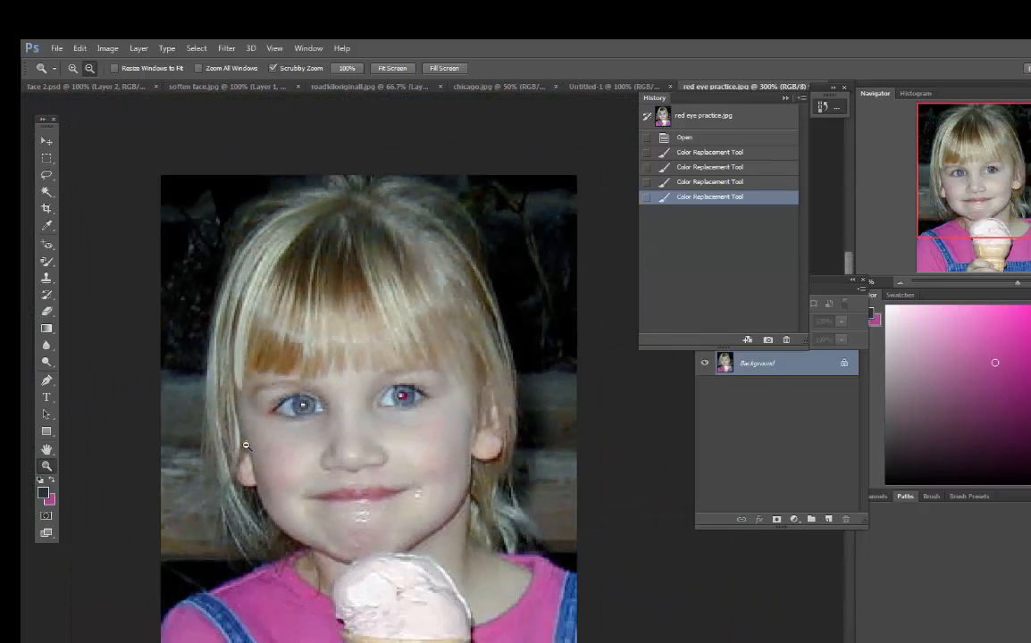
left_click(247, 445, "alt")
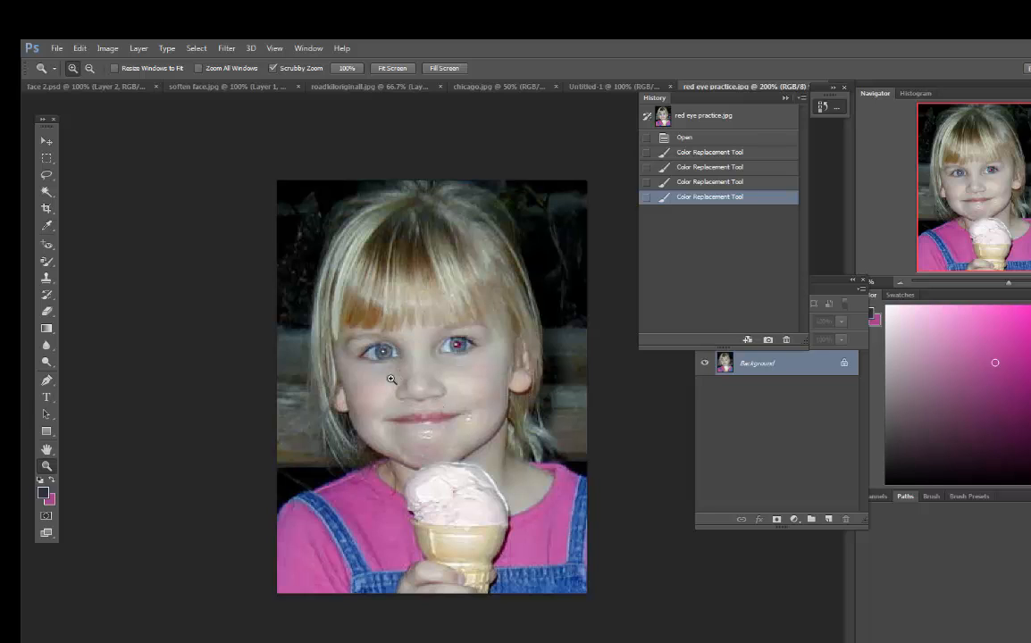
left_click(46, 245)
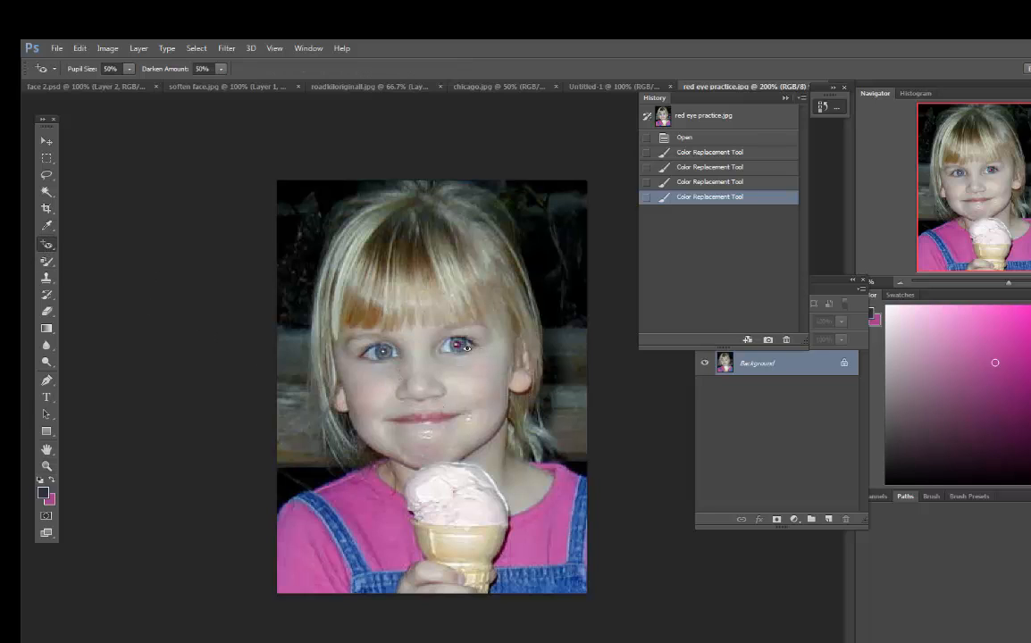
left_click(457, 344)
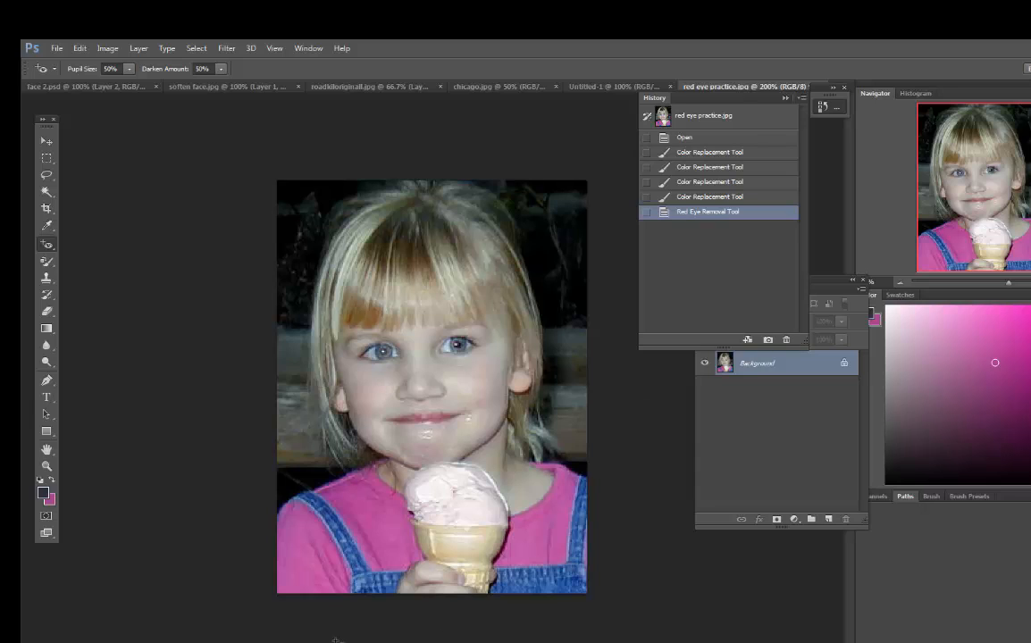
right_click(46, 244)
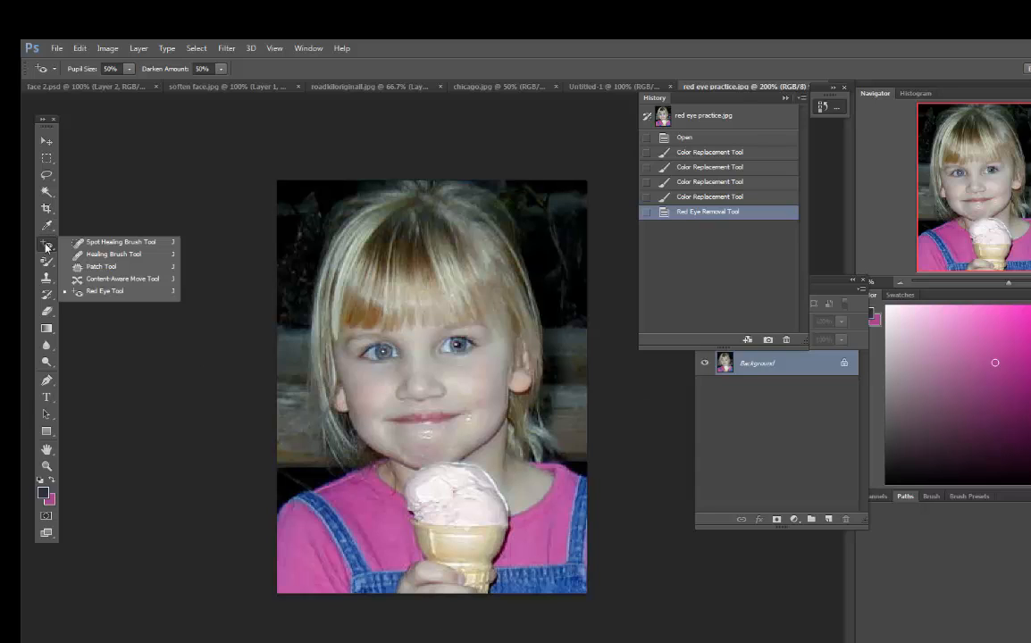